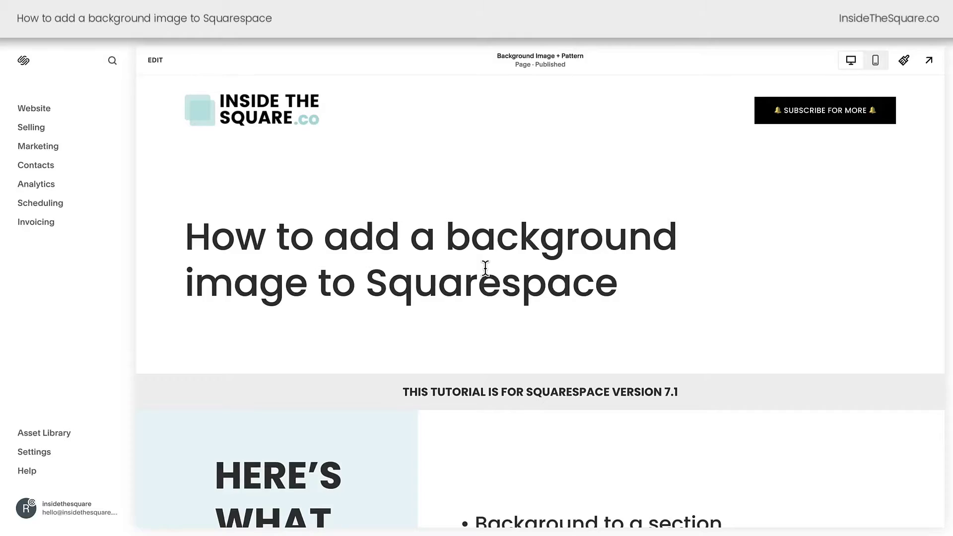
Scroll the page, highlight the 'VERSION 7.1' banner text, then deselect it.
scroll(485, 268, "down", 3)
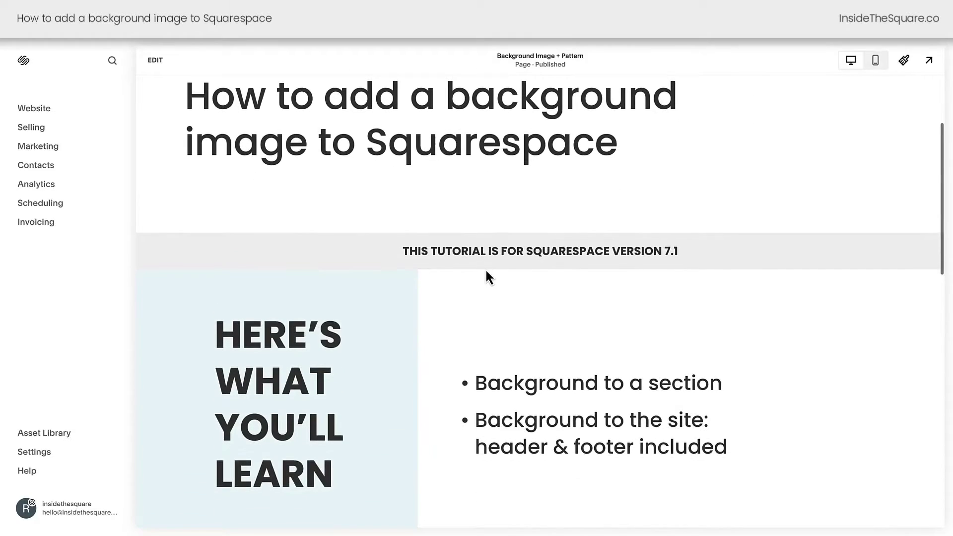
left_click_drag(681, 252, 612, 251)
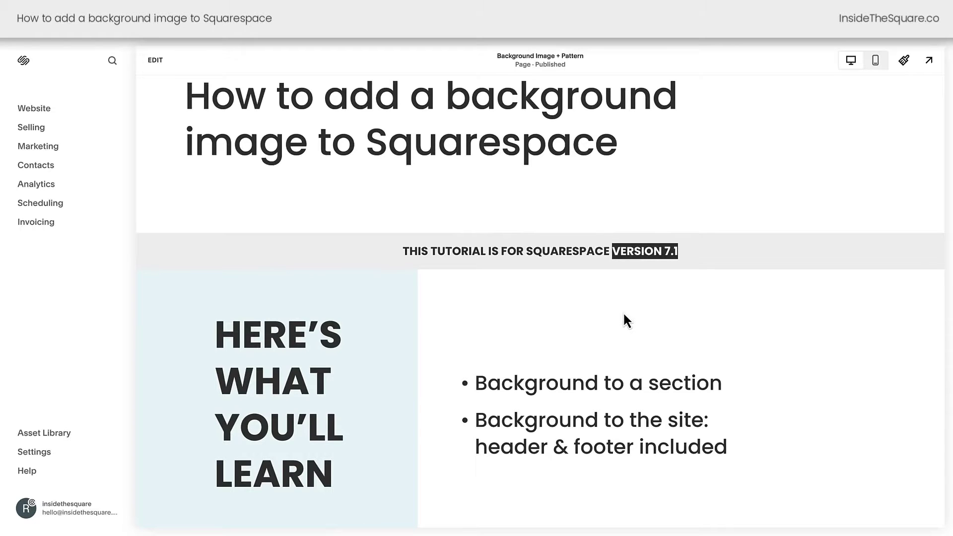
scroll(624, 315, "down", 2)
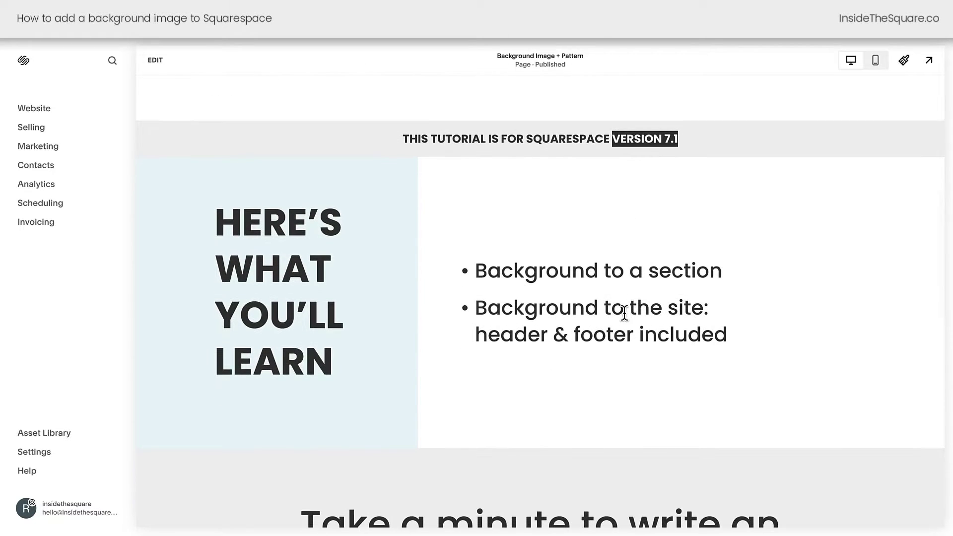
left_click(624, 312)
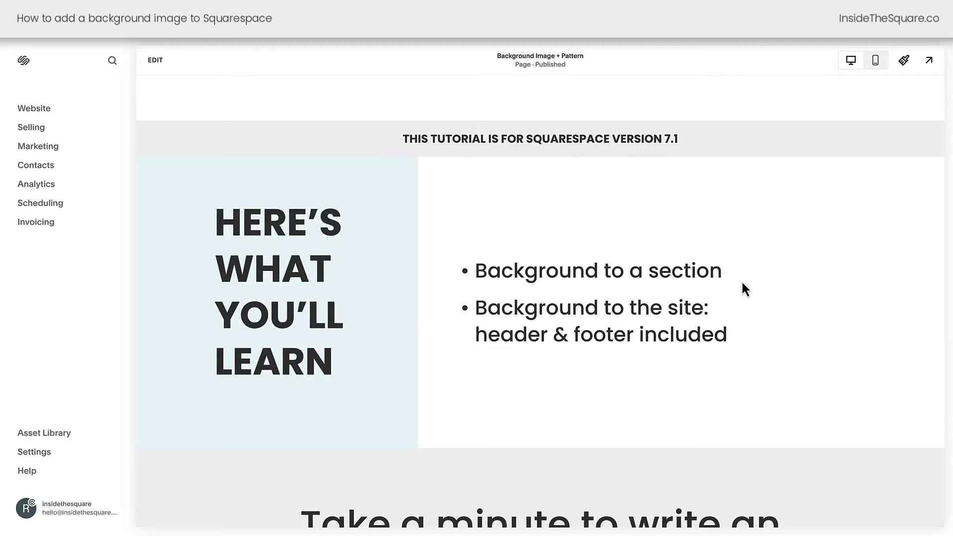
scroll(742, 283, "down", 1)
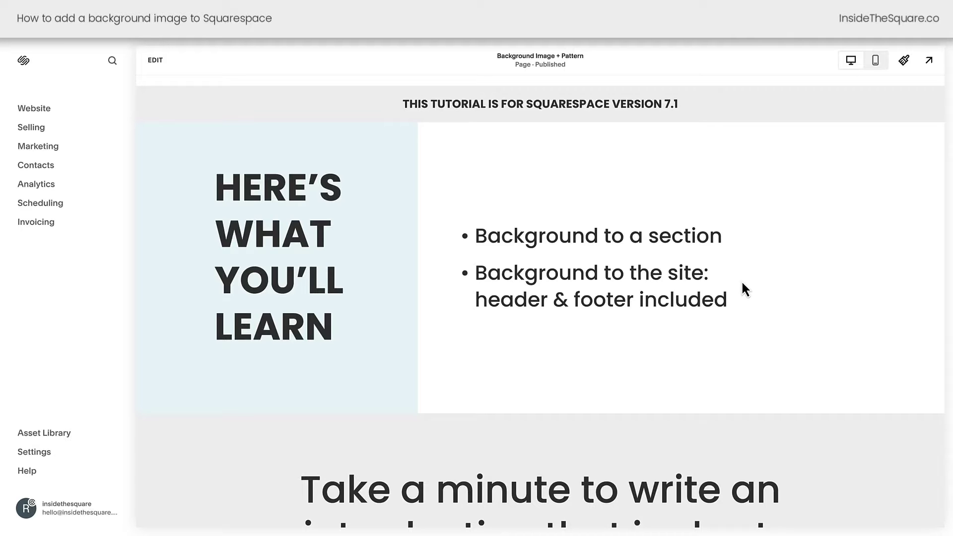
Enter edit mode and bring up the intro section's background image choices.
left_click(157, 63)
scroll(631, 308, "down", 5)
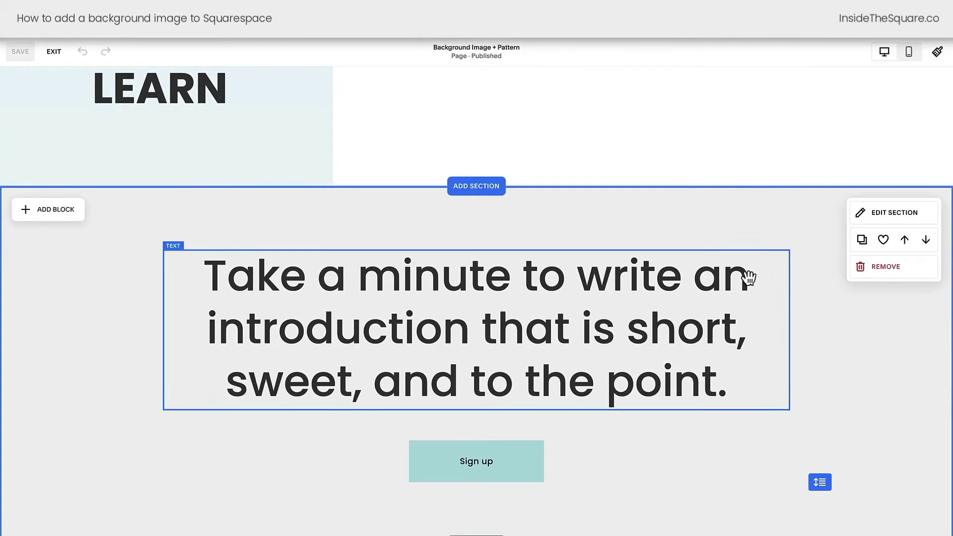
left_click(903, 214)
left_click(850, 279)
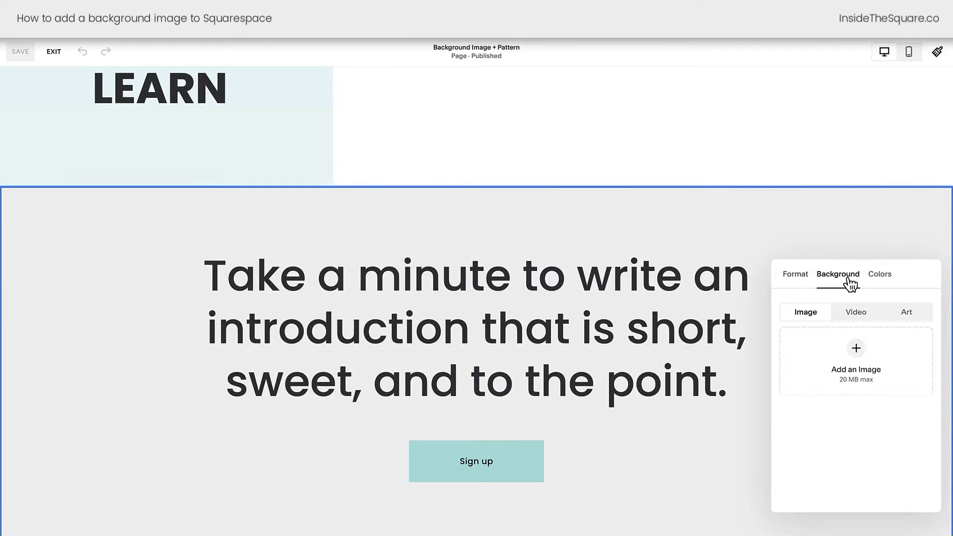
left_click(862, 354)
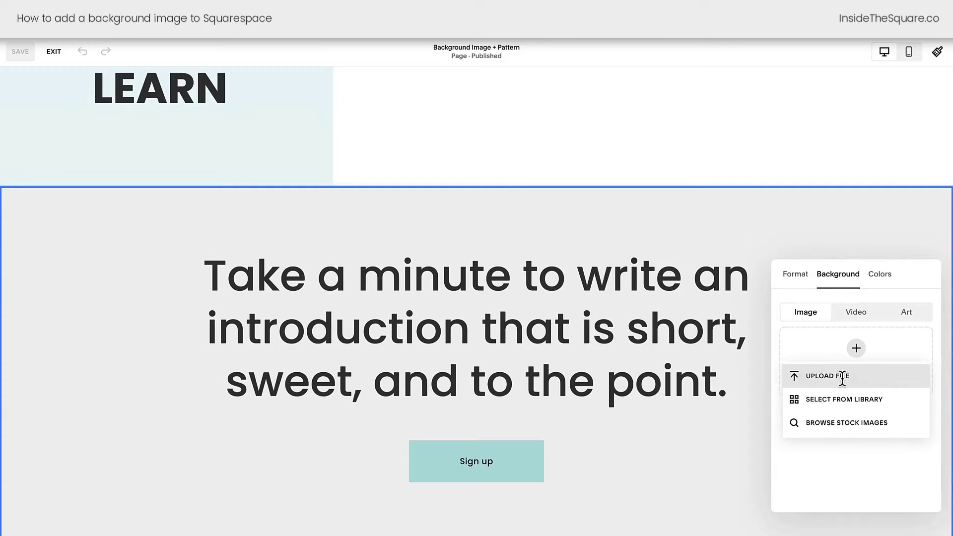
Add a blue-flower stock photo as the intro background, focused on the sky.
left_click(892, 423)
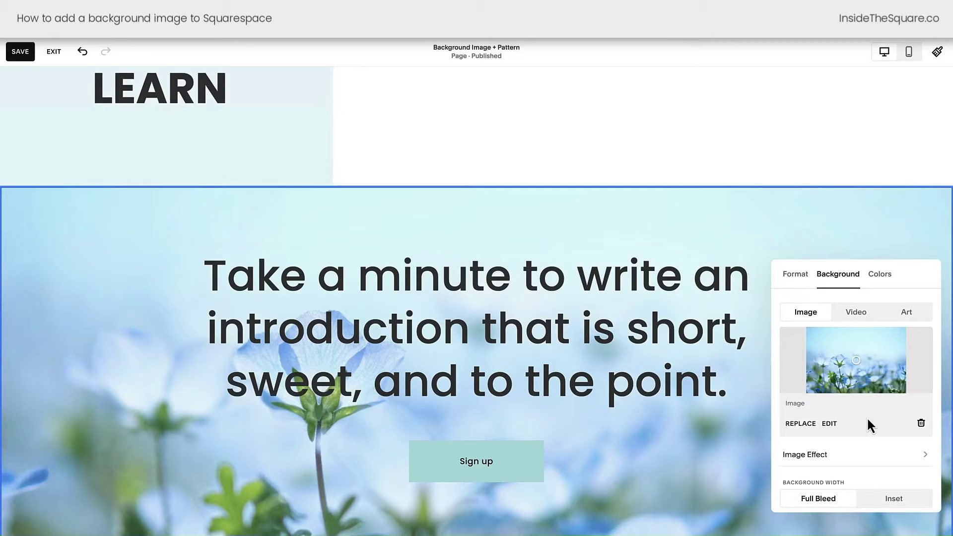
scroll(544, 358, "down", 2)
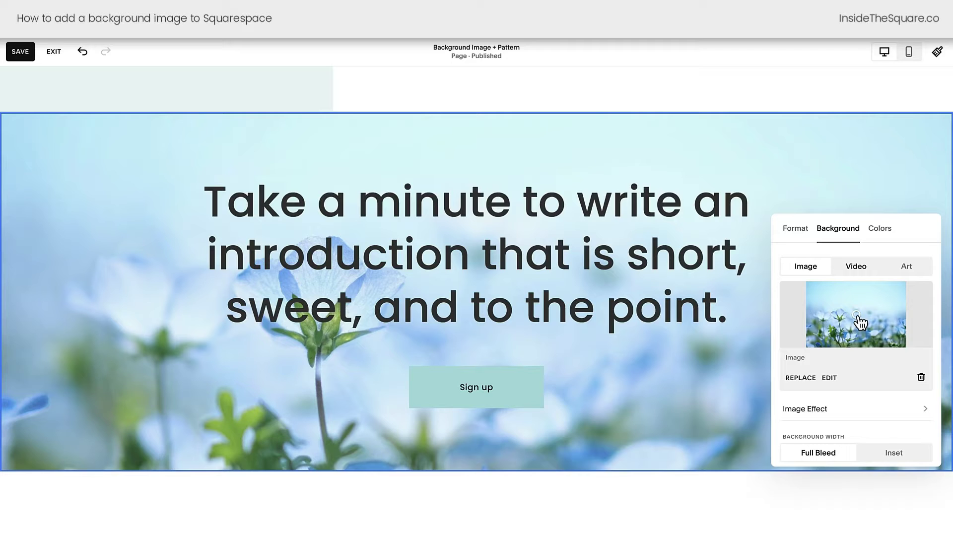
left_click_drag(857, 318, 860, 347)
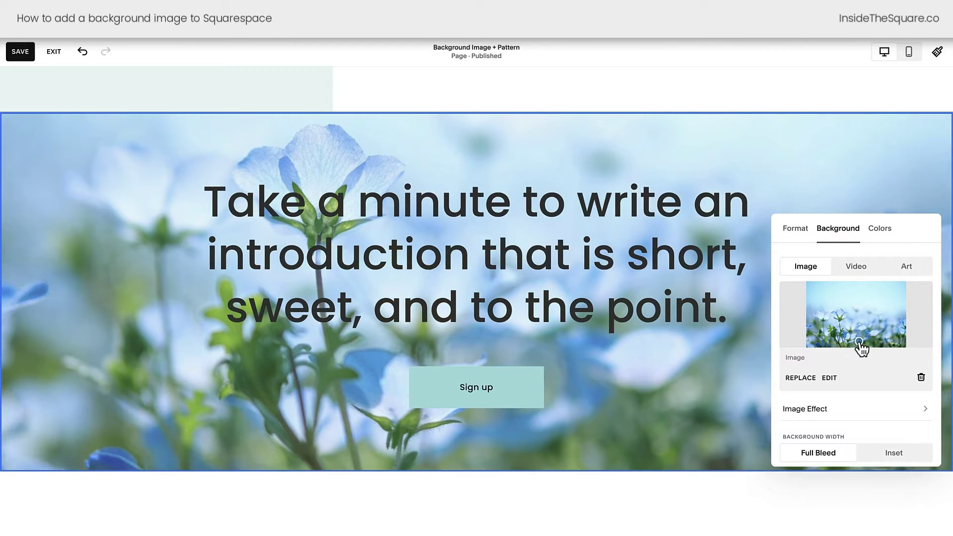
left_click_drag(860, 347, 860, 328)
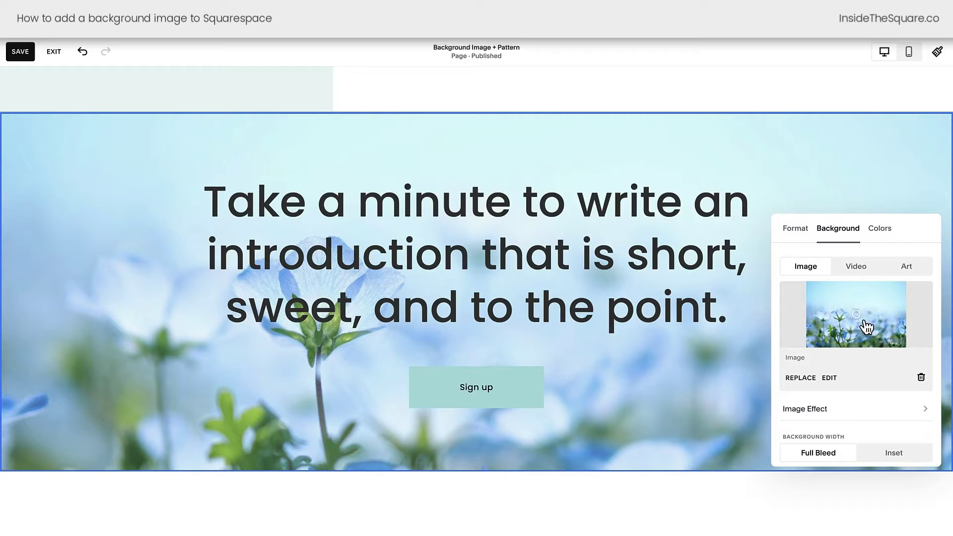
In the phone layout, move the intro background's focal point left onto the flower, then return to desktop.
left_click(910, 52)
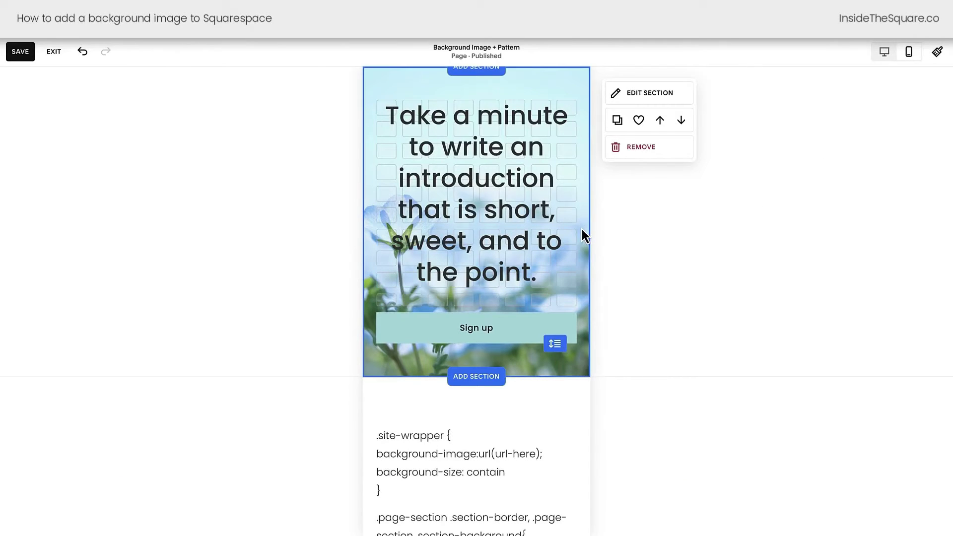
left_click(648, 95)
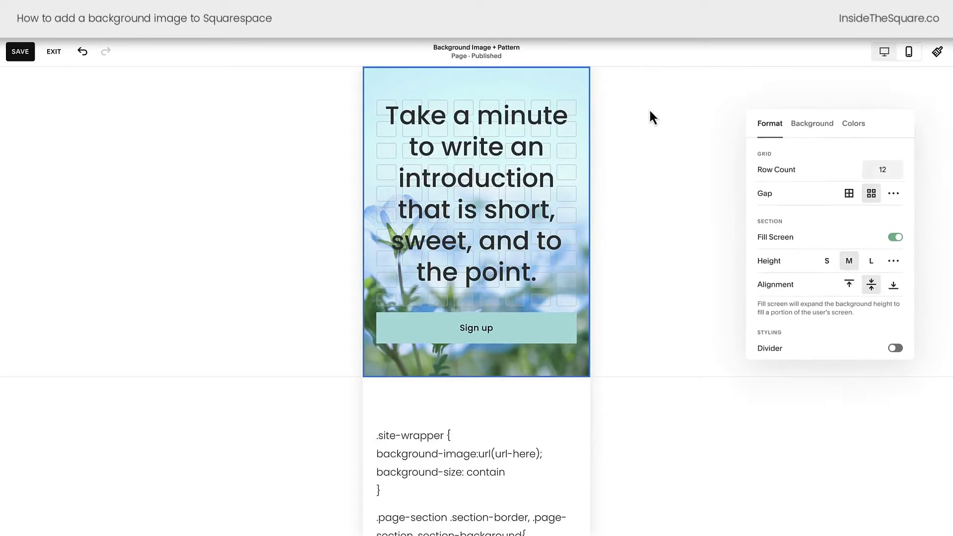
left_click(813, 124)
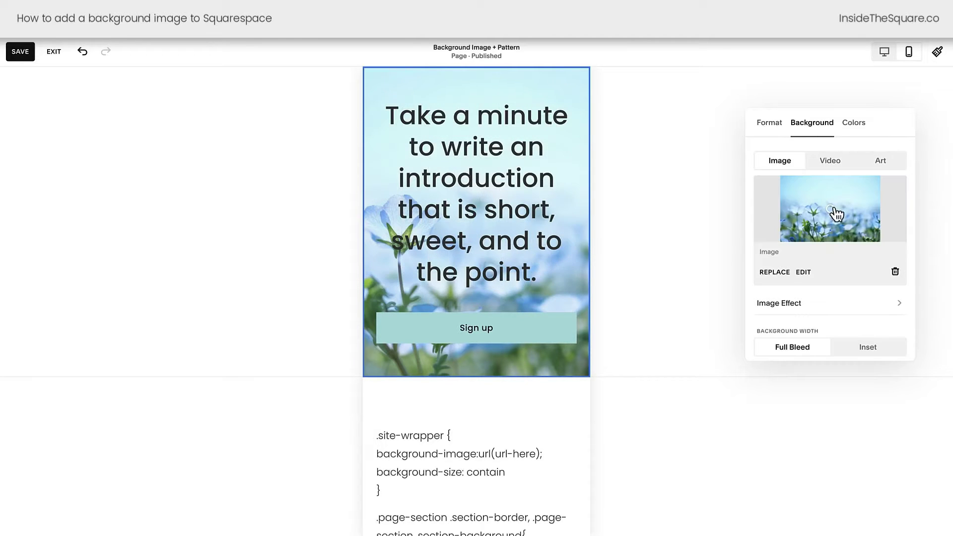
left_click_drag(872, 215, 830, 209)
left_click(889, 54)
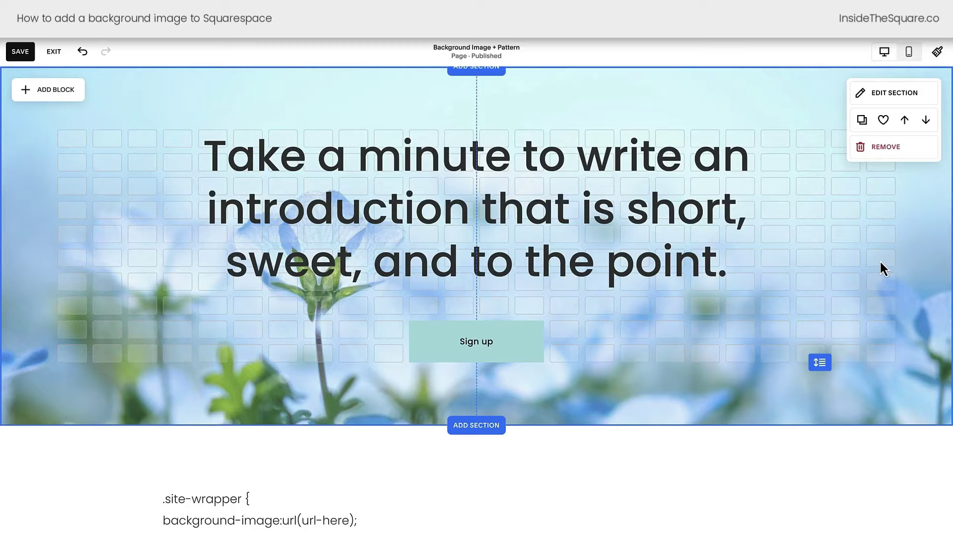
Switch the intro section to the Light 1 colour theme, making the Sign up button black.
left_click(899, 96)
left_click(839, 123)
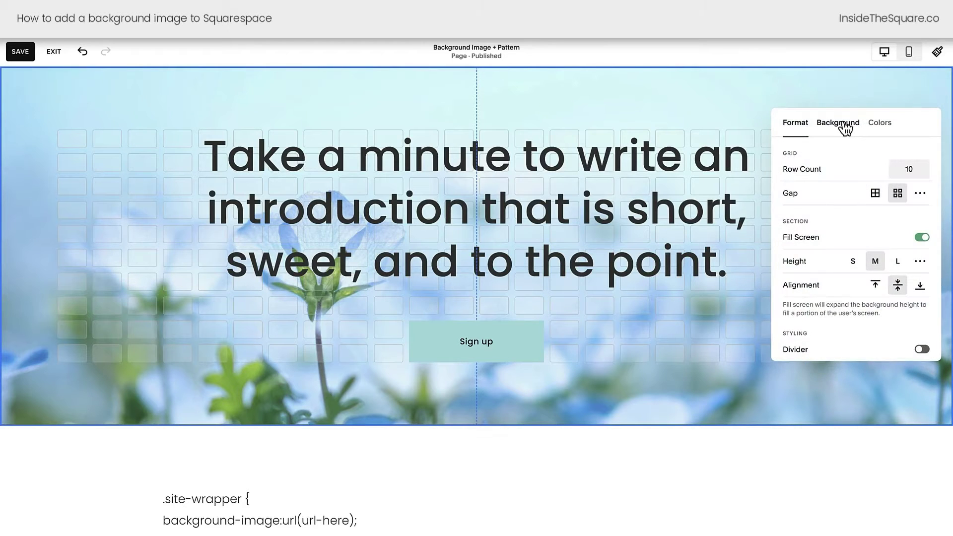
scroll(881, 253, "down", 1)
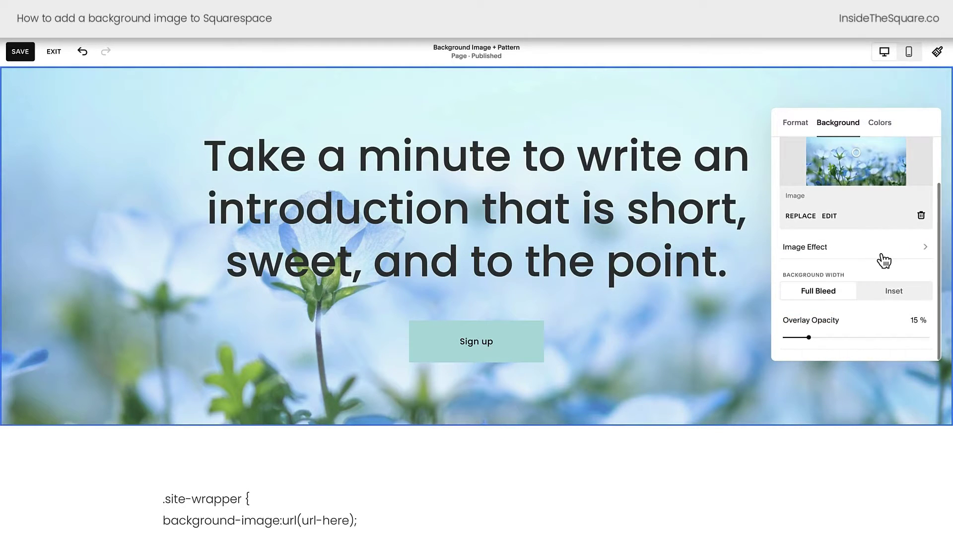
scroll(879, 259, "up", 1)
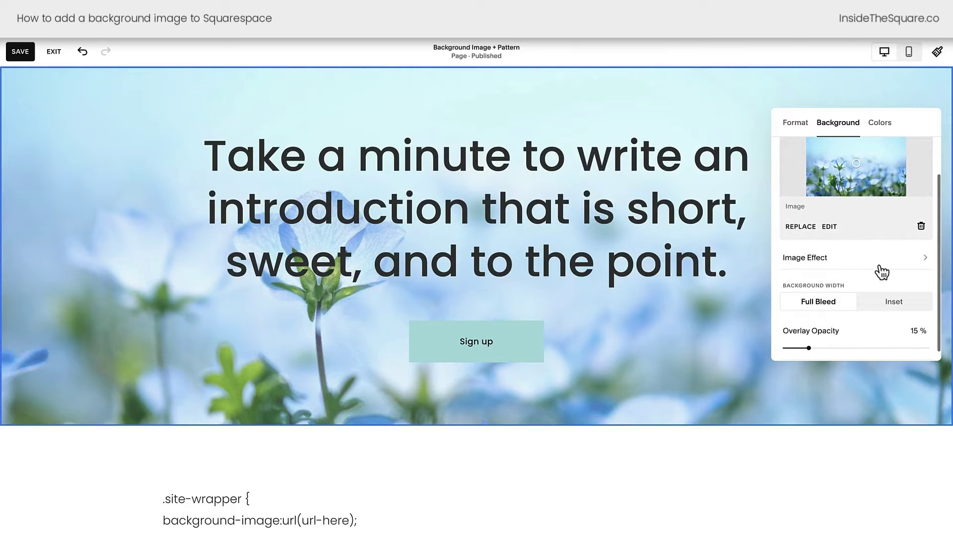
scroll(880, 263, "down", 1)
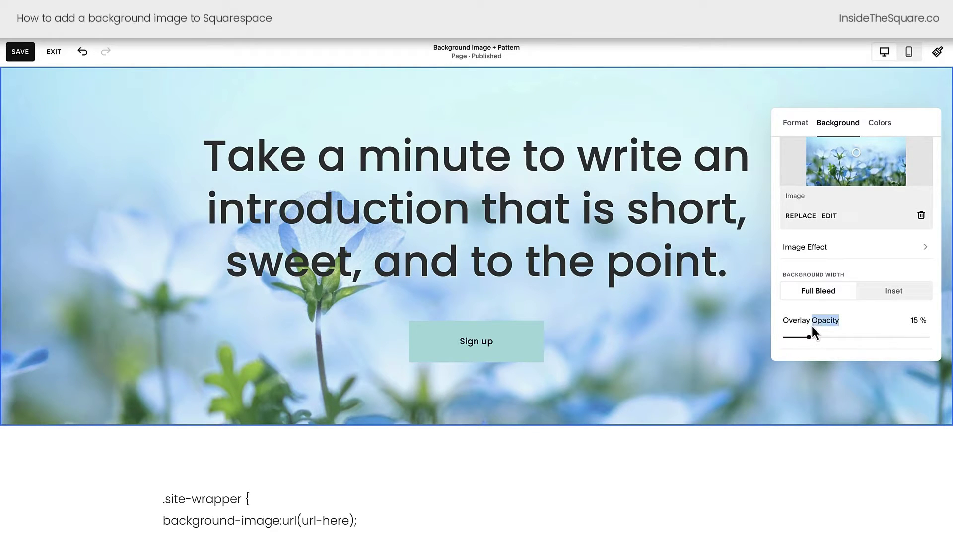
left_click(885, 130)
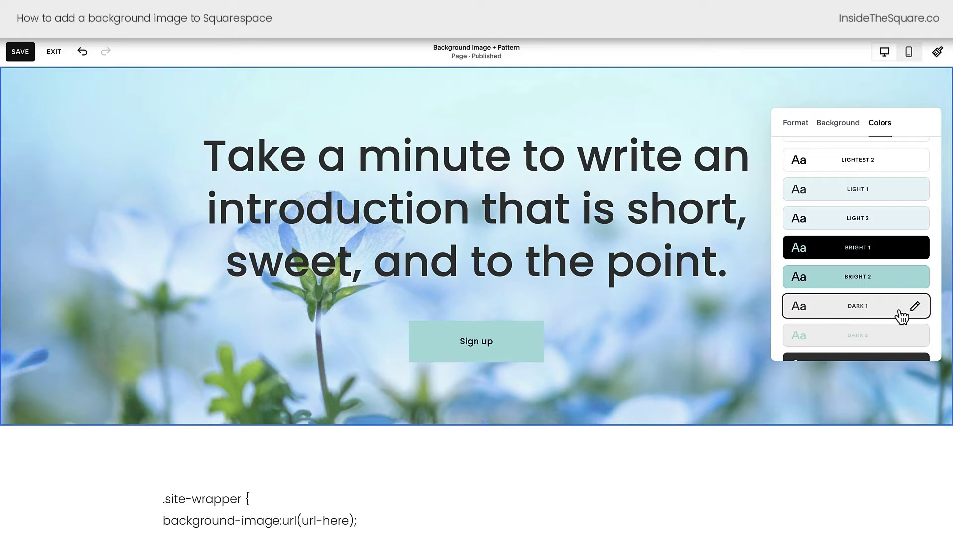
left_click(872, 200)
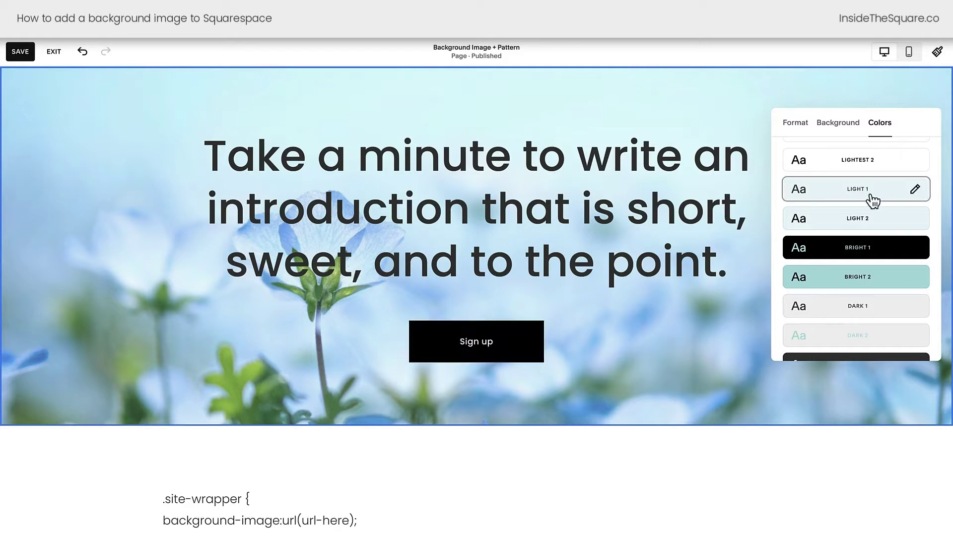
scroll(873, 200, "up", 2)
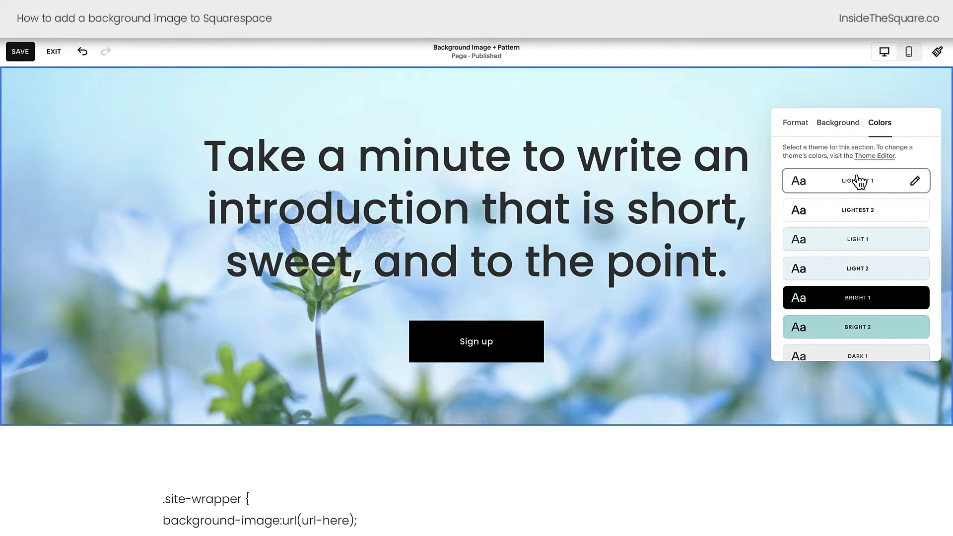
Set the intro background's overlay opacity to 54% to wash out the flower photo.
left_click(845, 133)
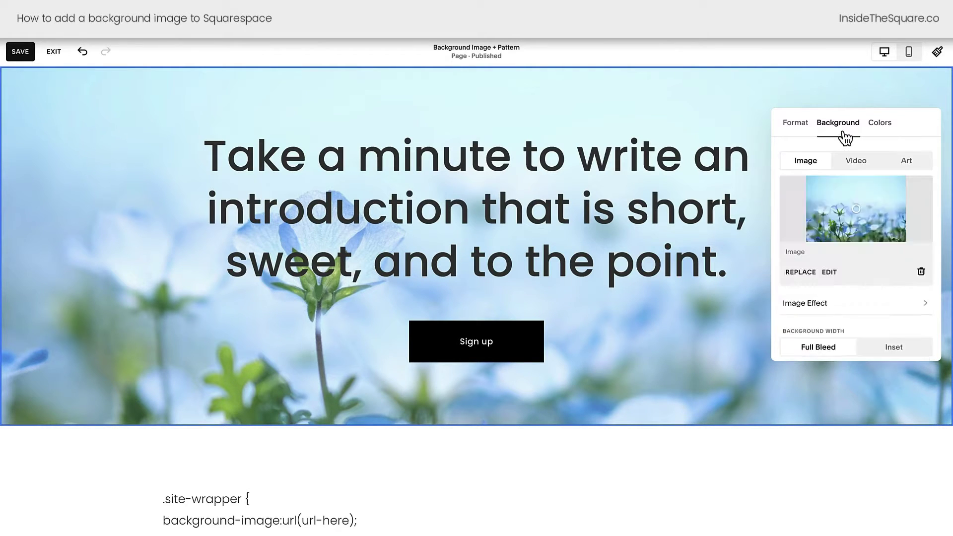
scroll(863, 283, "down", 2)
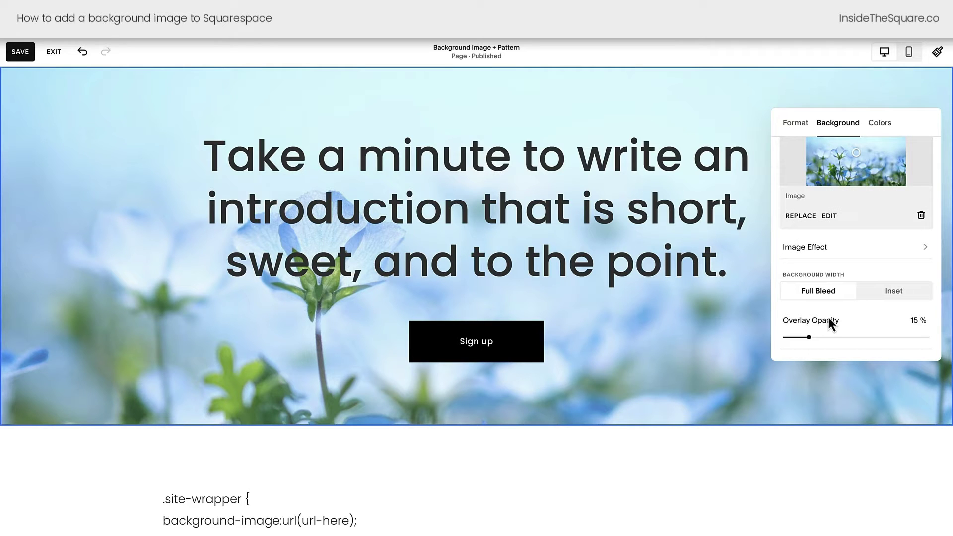
left_click_drag(809, 337, 772, 337)
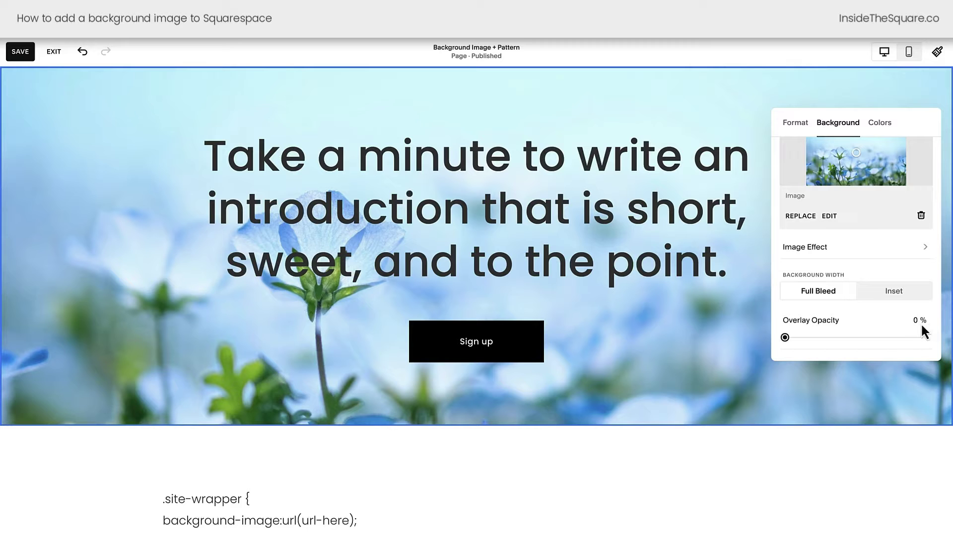
left_click_drag(785, 337, 870, 339)
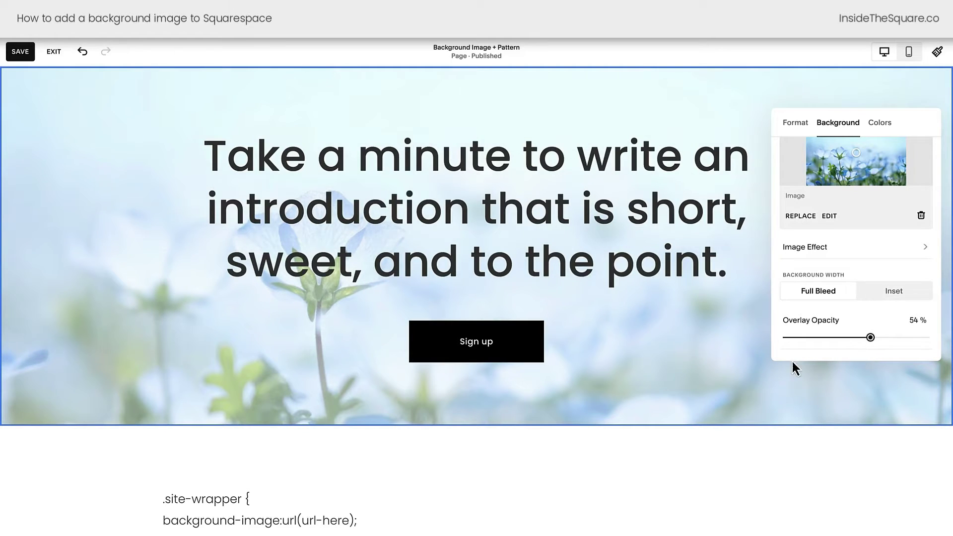
left_click(746, 353)
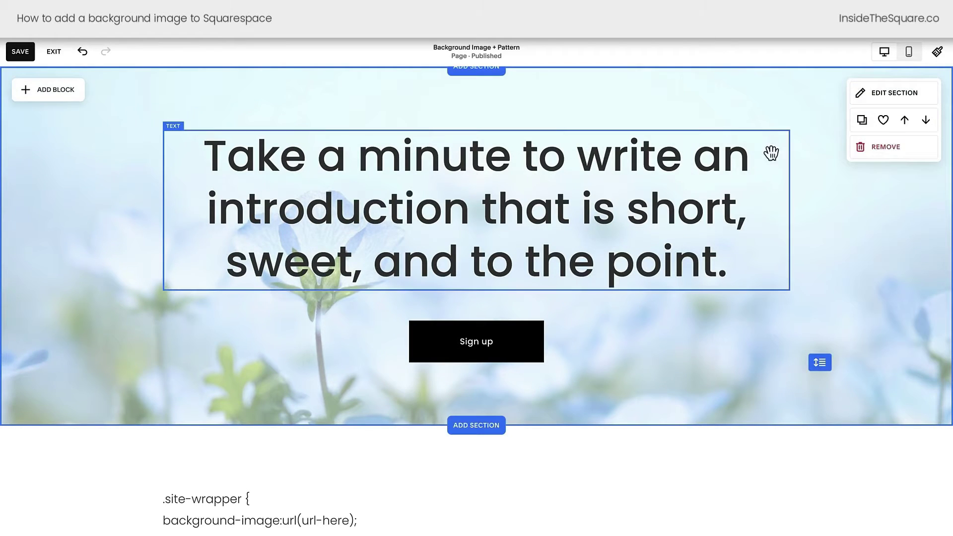
Close the intro section's background settings and scroll from the site header down to the CSS text block.
left_click(864, 97)
left_click(839, 130)
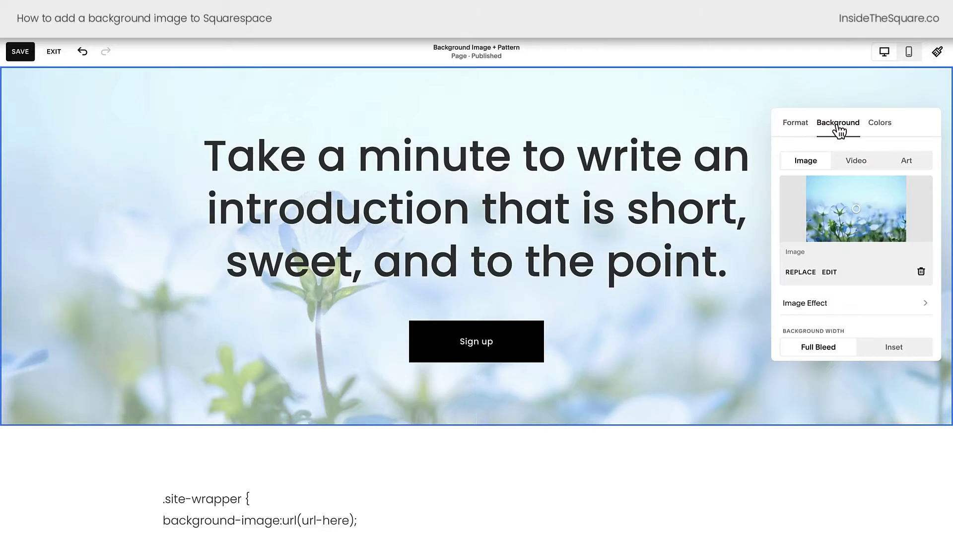
left_click(619, 119)
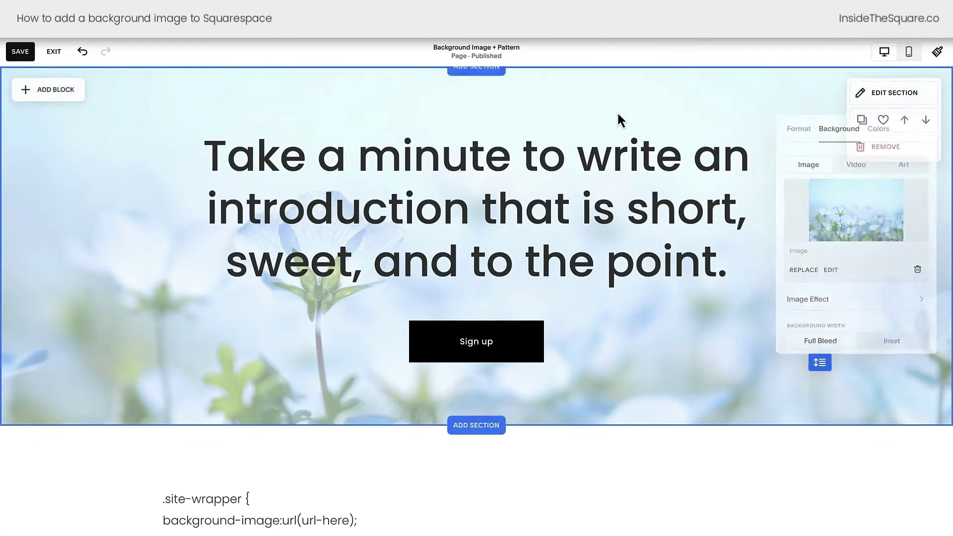
scroll(618, 118, "up", 5)
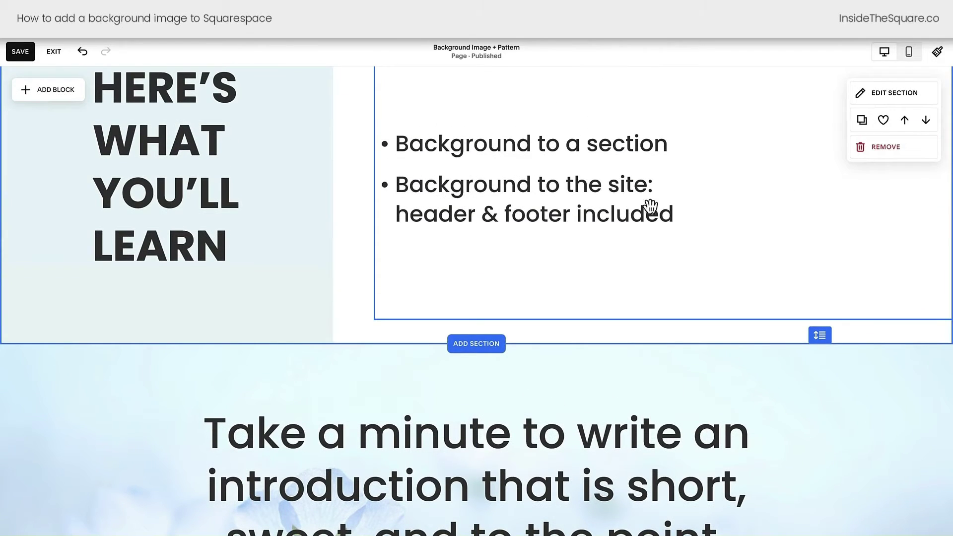
scroll(762, 232, "up", 8)
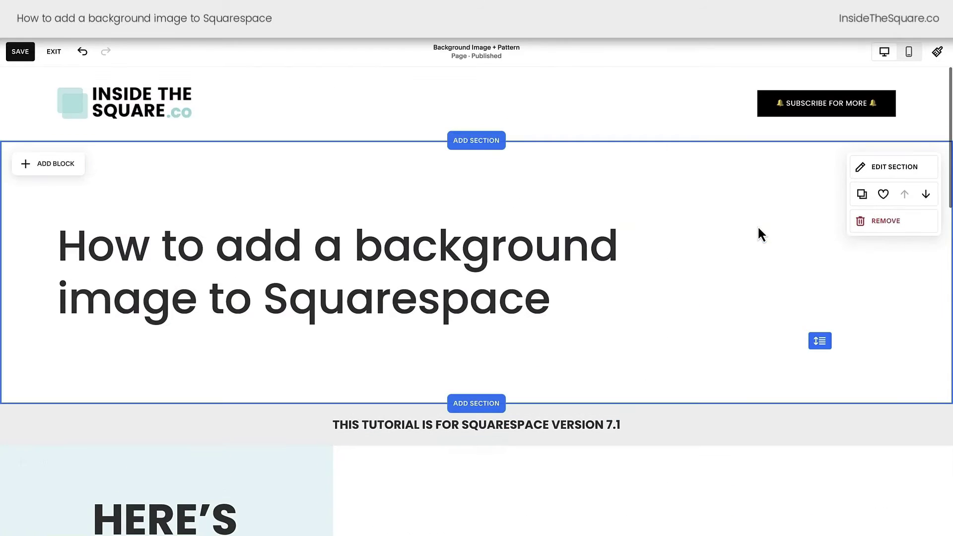
scroll(758, 228, "down", 15)
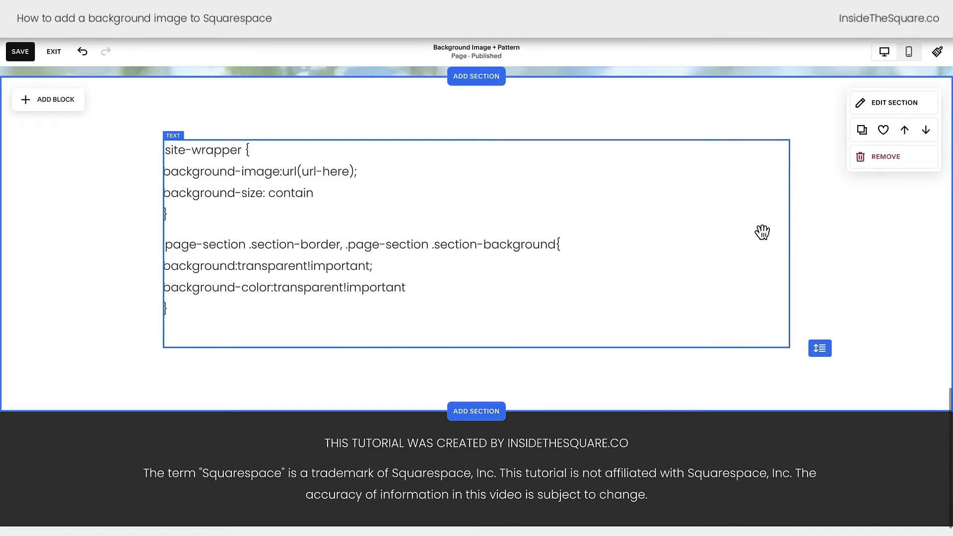
scroll(762, 232, "up", 1)
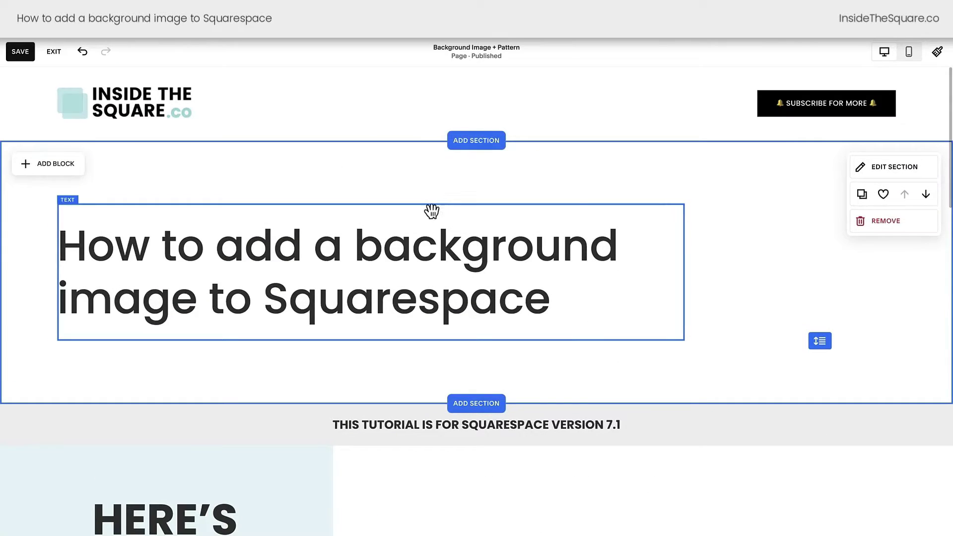
Lower the site header's background colour opacity from 100% to 0%.
mouse_move(455, 101)
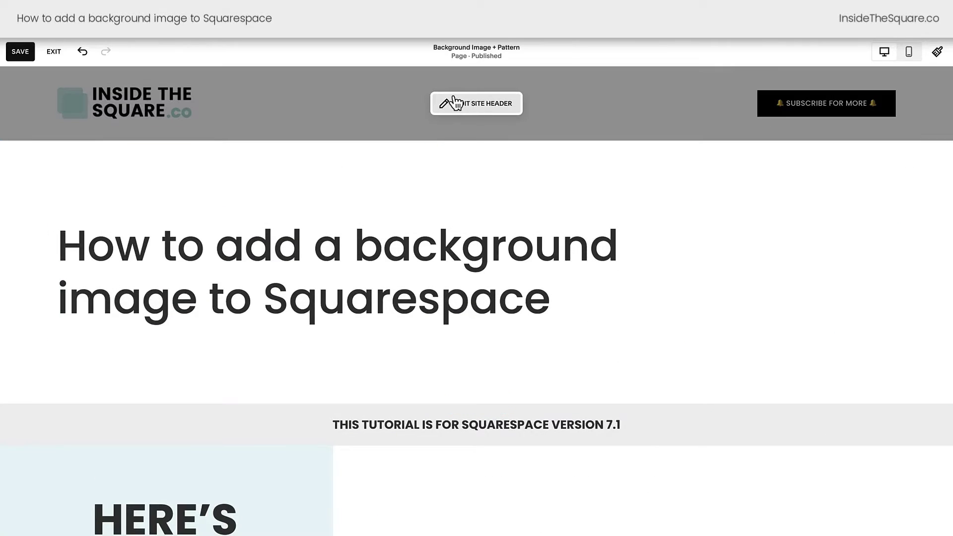
left_click(504, 110)
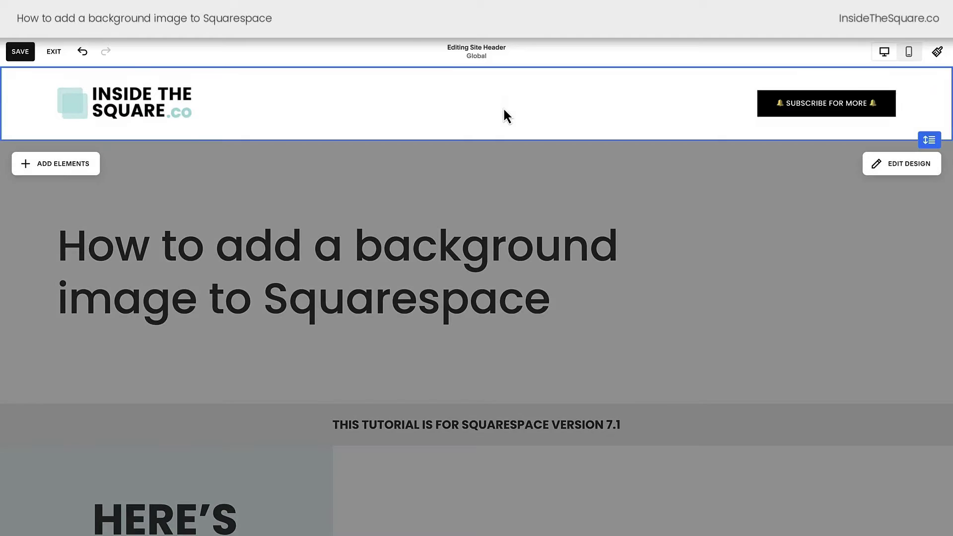
left_click(915, 165)
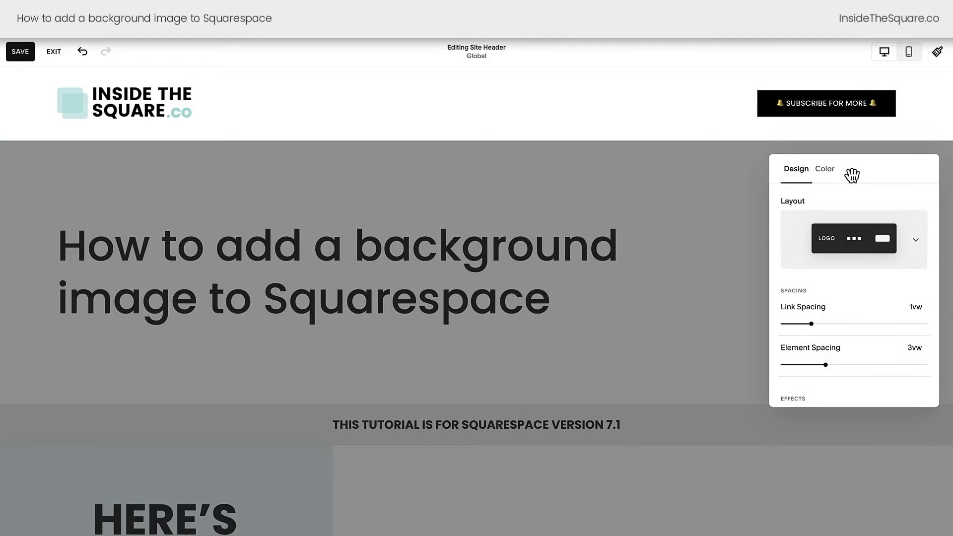
left_click(825, 170)
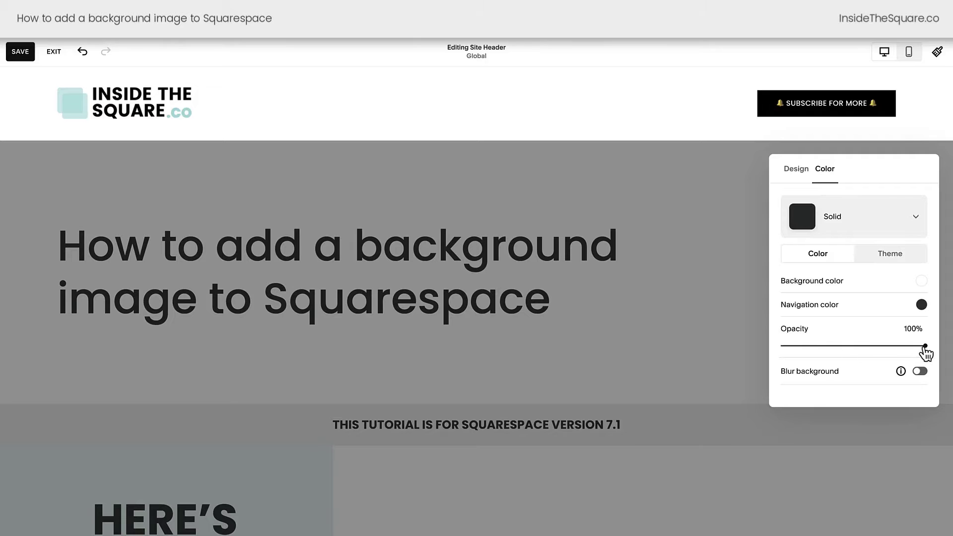
left_click_drag(926, 345, 748, 346)
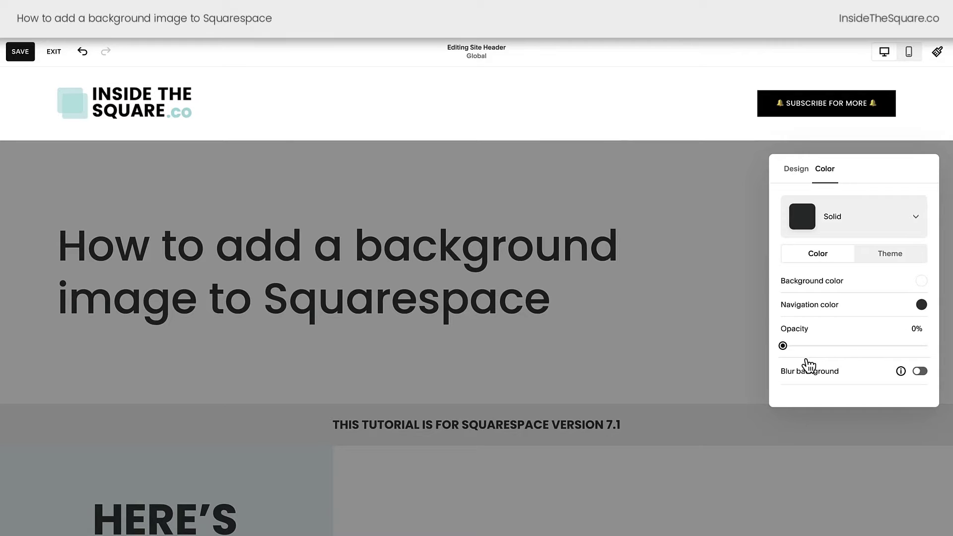
left_click(667, 345)
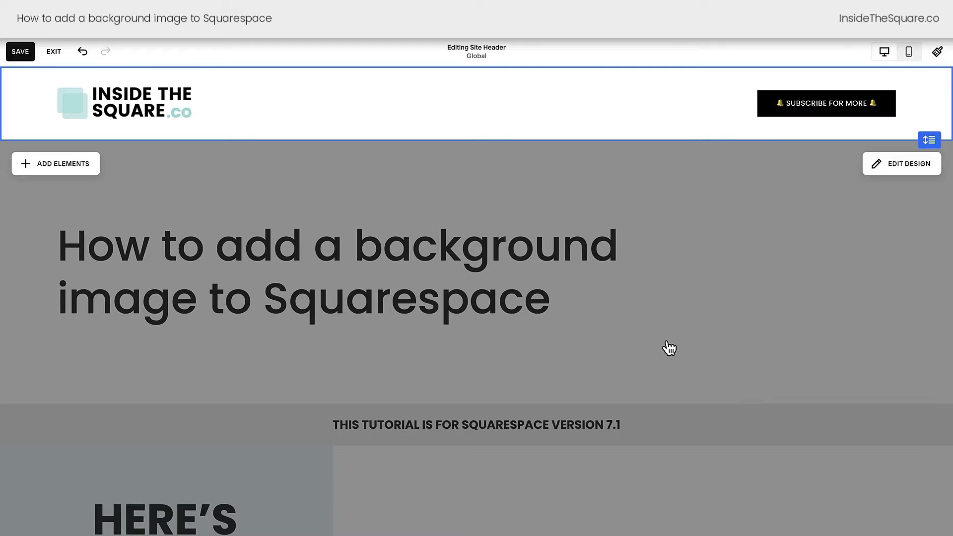
Copy all the CSS code from the page's text block, then save and exit the editor.
scroll(669, 348, "down", 20)
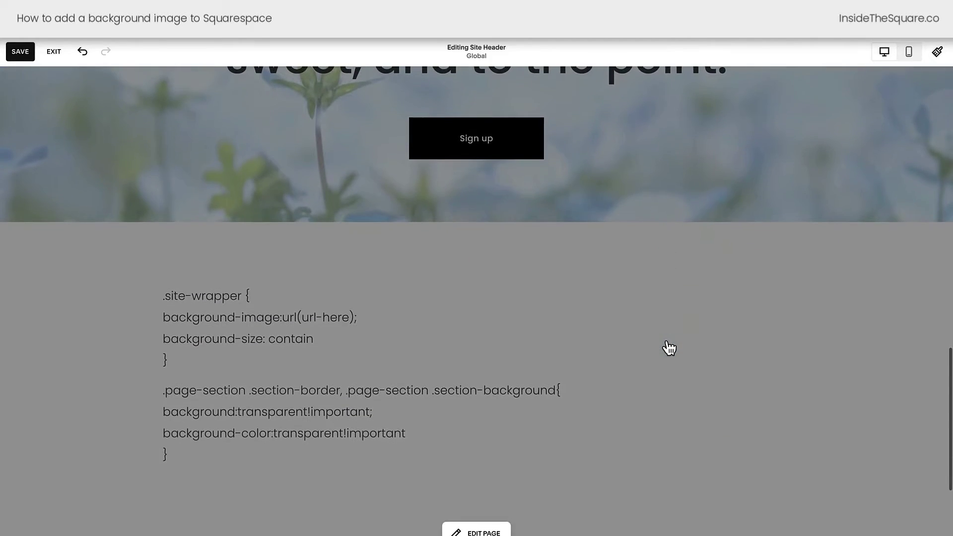
left_click(669, 347)
double_click(217, 343)
key("ctrl+a")
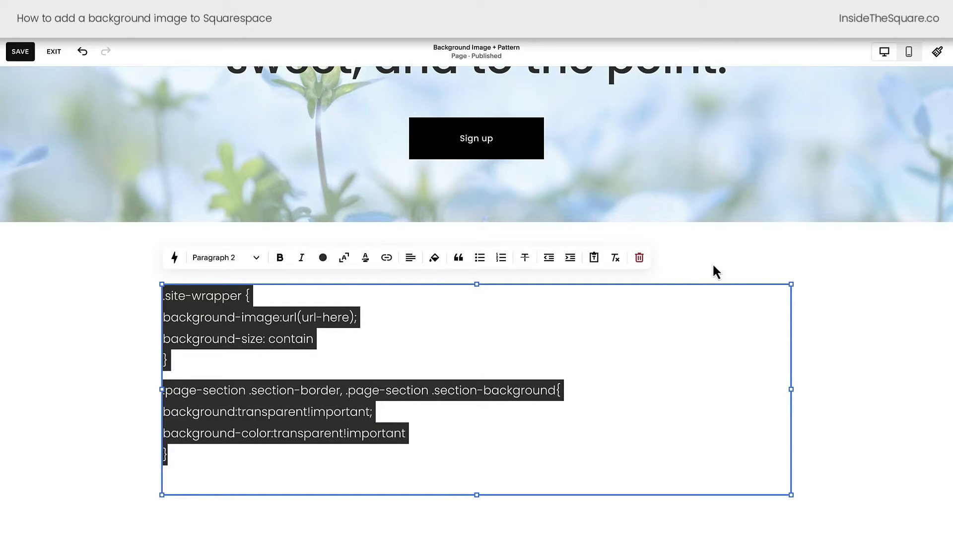
left_click(730, 265)
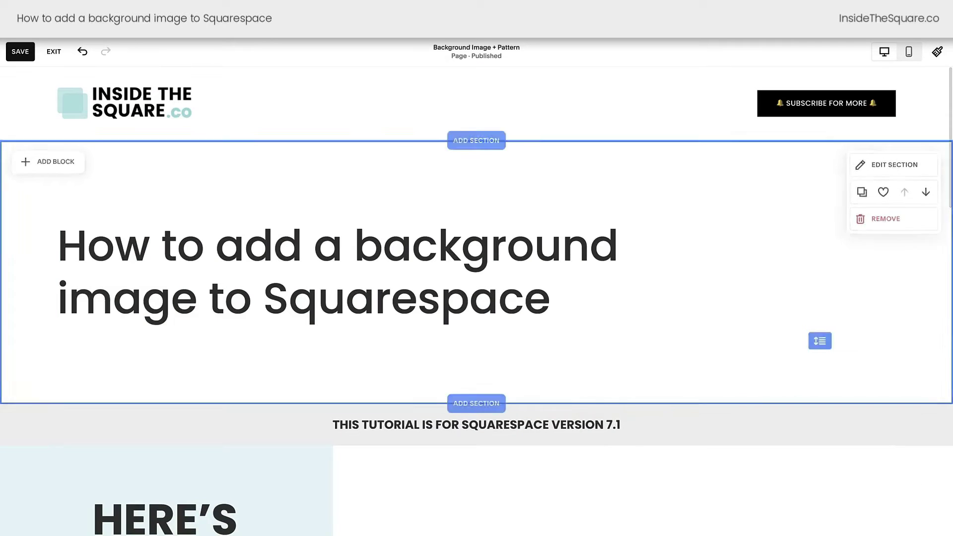
left_click(30, 53)
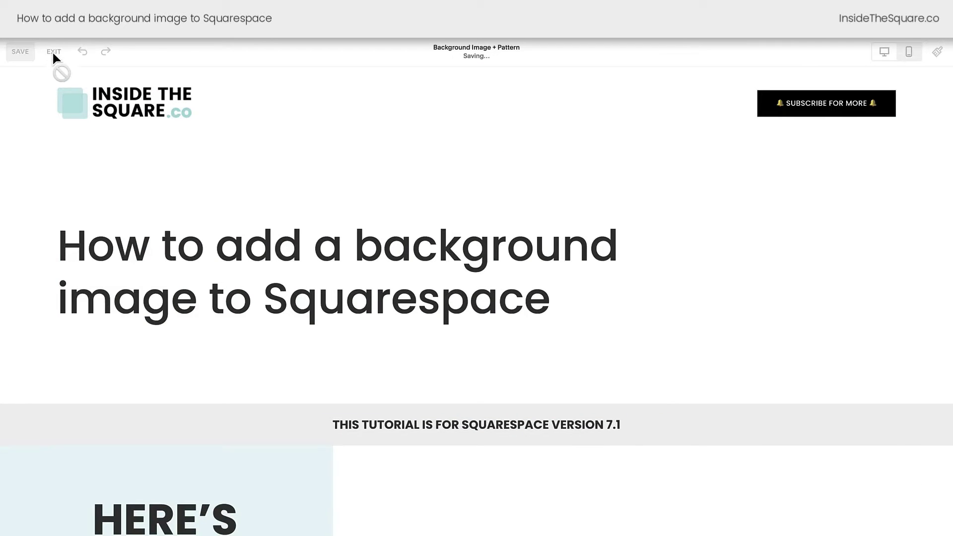
left_click(55, 52)
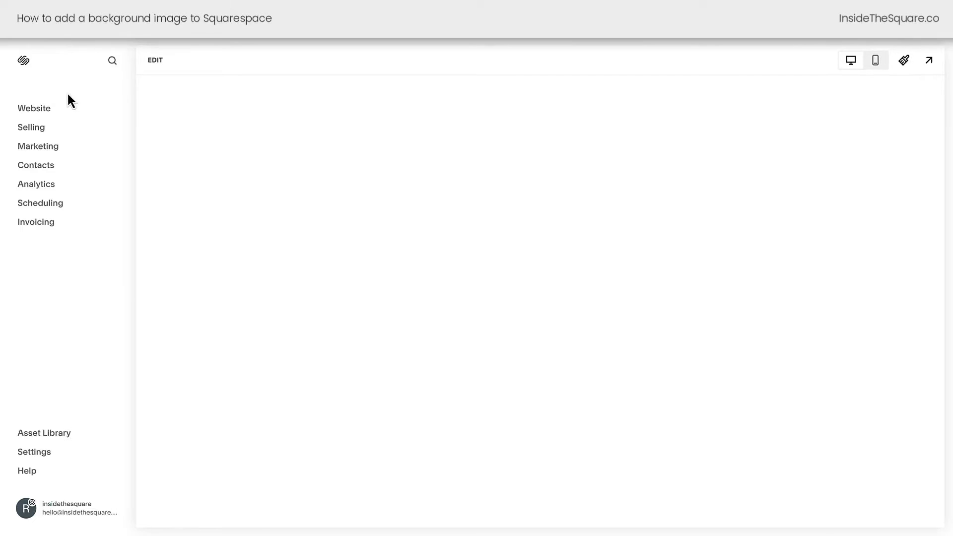
Paste the copied site-wrapper background-image CSS into Website Tools' Custom CSS editor.
left_click(50, 118)
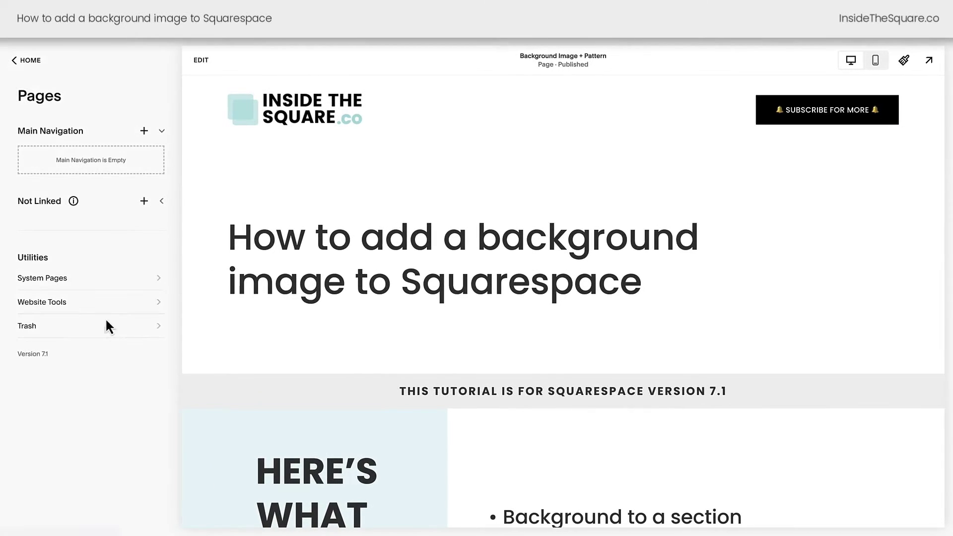
left_click(66, 308)
left_click(63, 155)
left_click(65, 198)
type(".site-wrapper {background-image:url(url-here);background-size: contain}  .page-section .section-border, .page-section .section-background{background:transparent!important;background-color:transparent!important}")
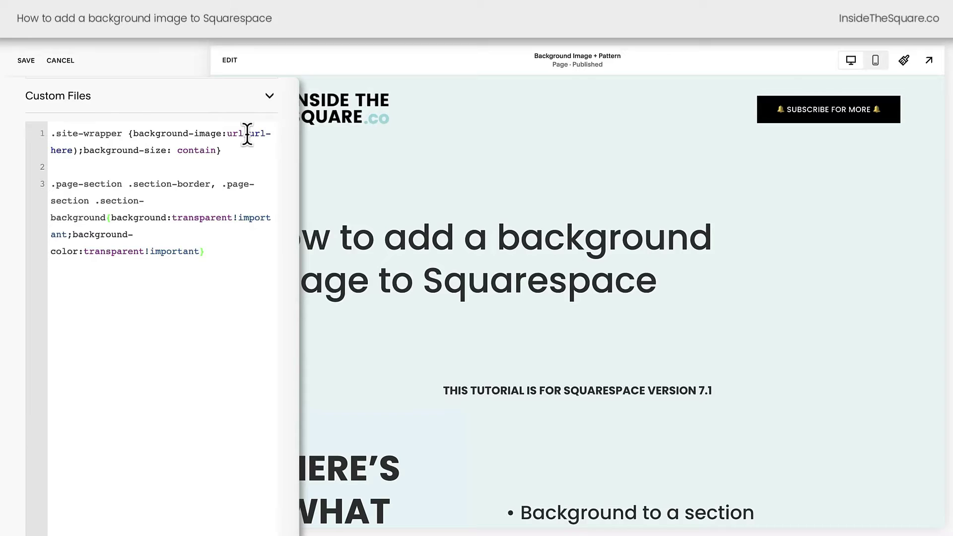
Replace the CSS url-here placeholder with the uploaded sunflower image's file URL.
left_click_drag(249, 133, 73, 150)
left_click(270, 99)
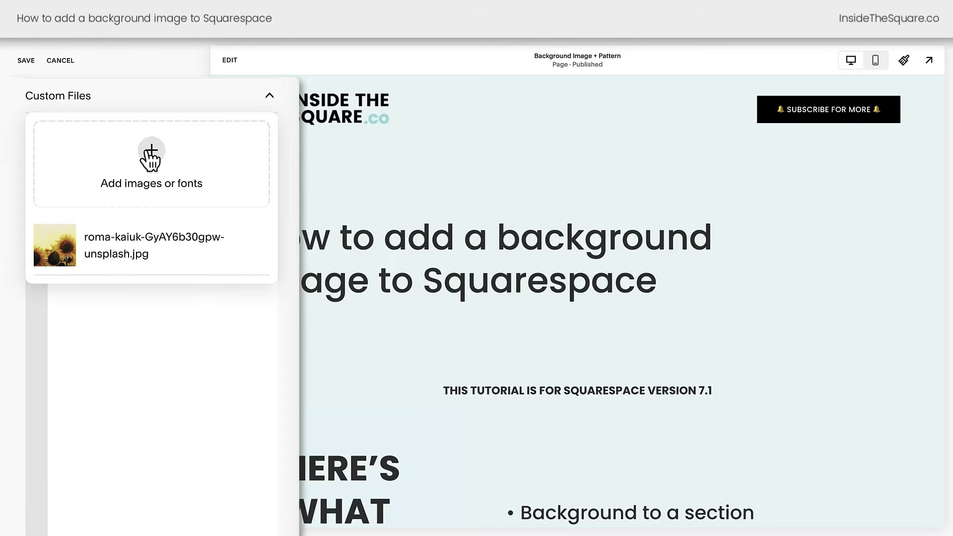
mouse_move(142, 253)
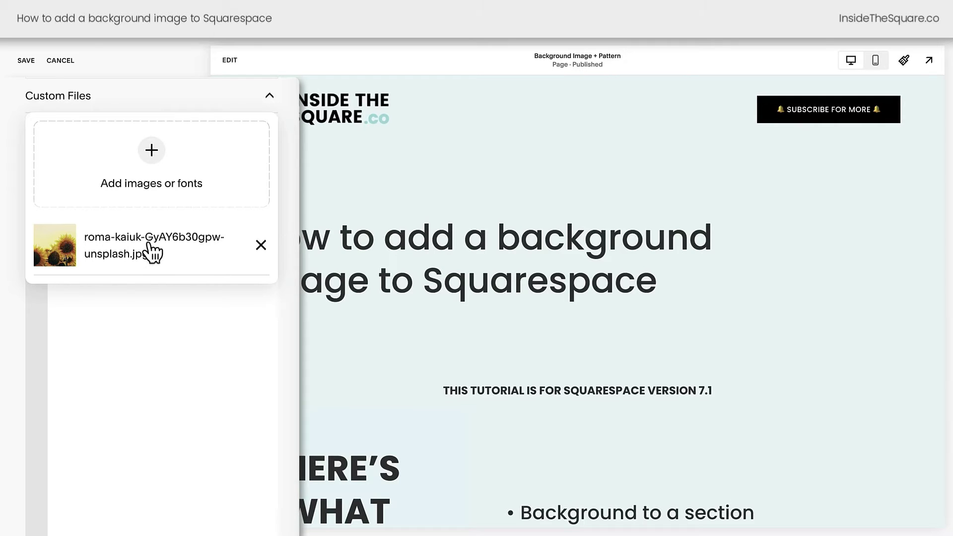
left_click(187, 287)
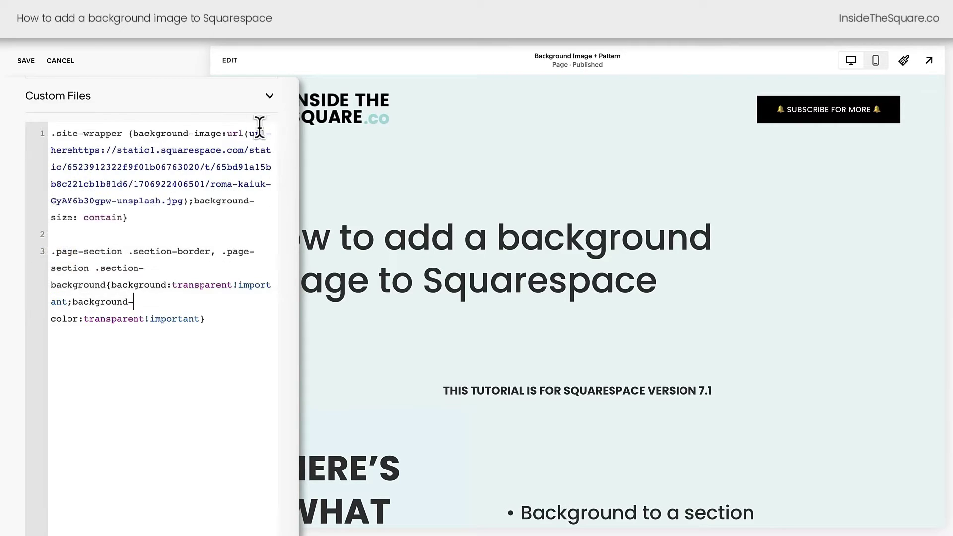
left_click_drag(249, 134, 73, 149)
key("BackSpace")
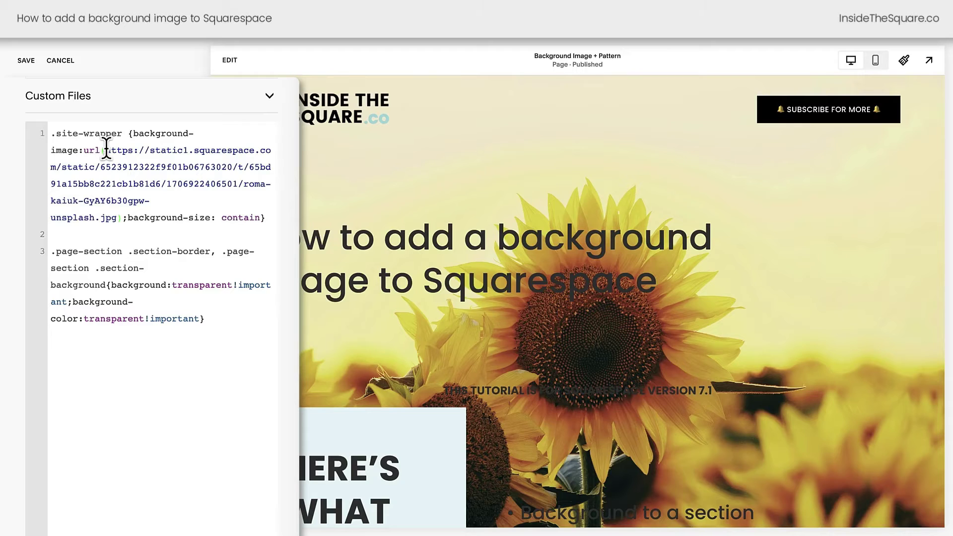
Review the .site-wrapper sunflower image URL and background-size: contain rule against the preview.
left_click_drag(106, 150, 115, 219)
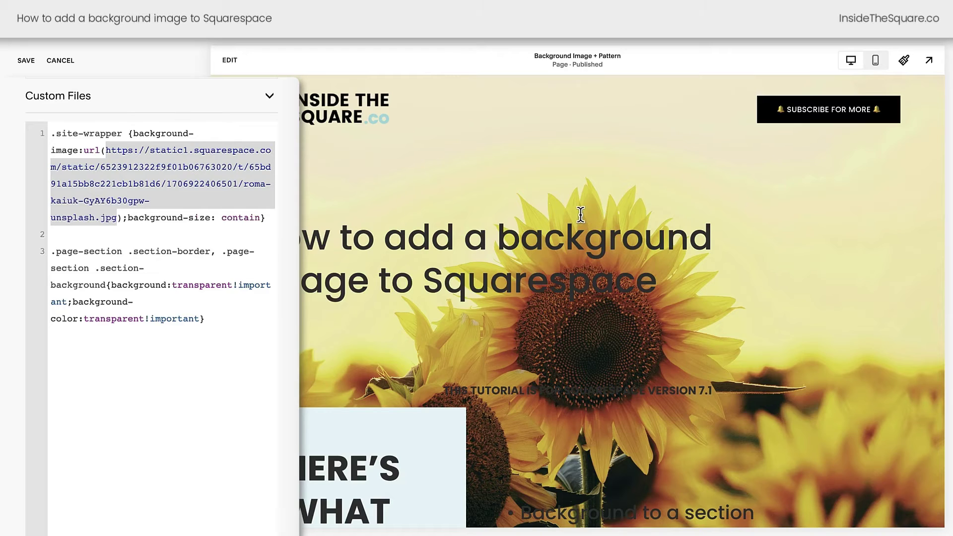
left_click_drag(260, 217, 124, 217)
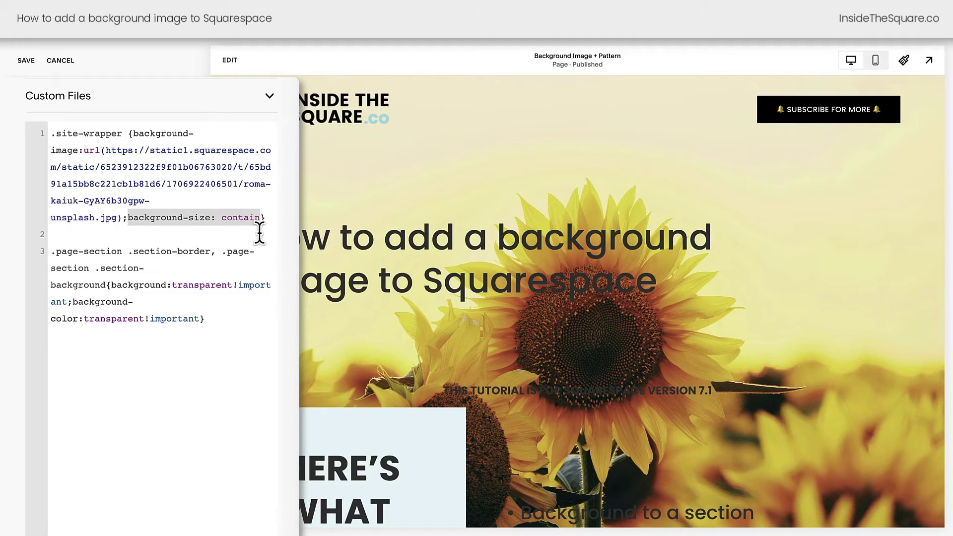
scroll(535, 239, "down", 7)
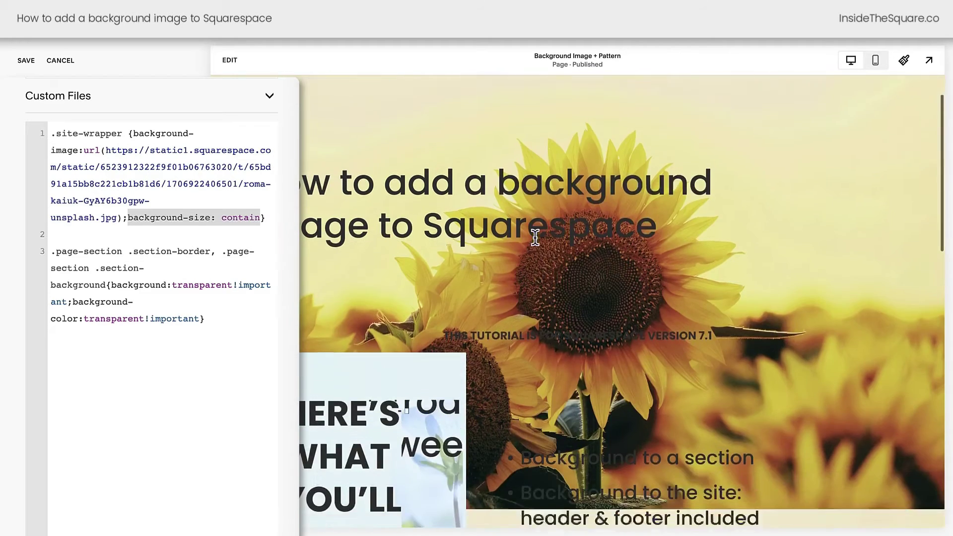
scroll(535, 240, "down", 8)
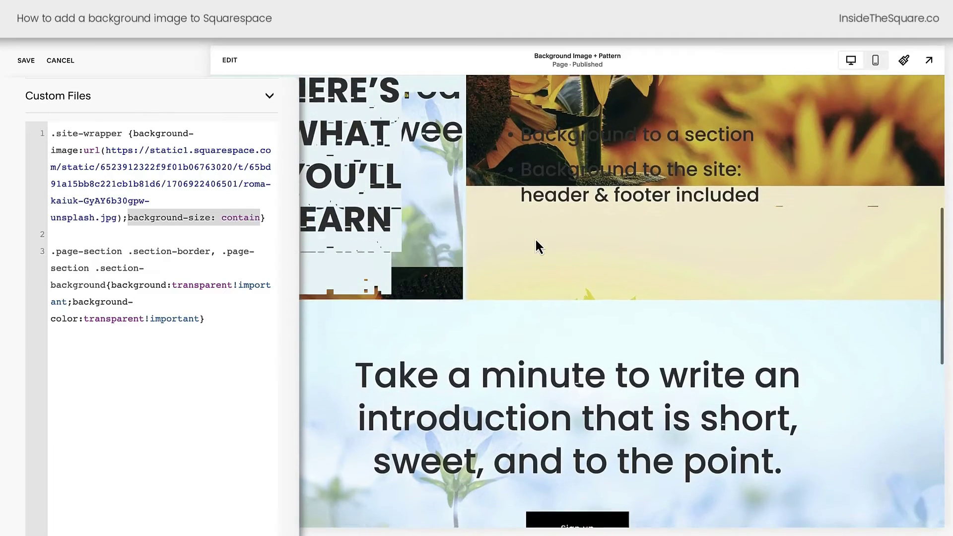
scroll(536, 238, "down", 3)
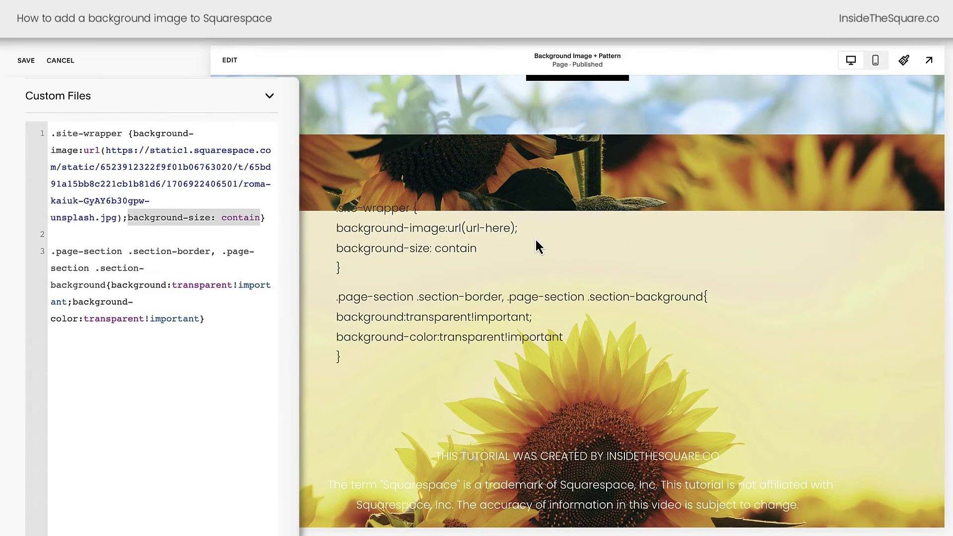
scroll(535, 240, "up", 4)
scroll(455, 239, "up", 2)
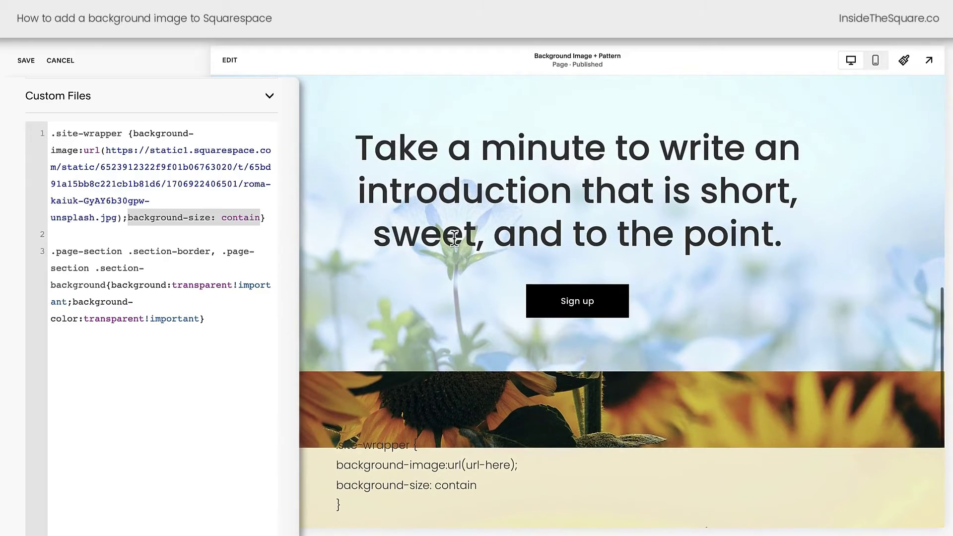
scroll(454, 239, "down", 5)
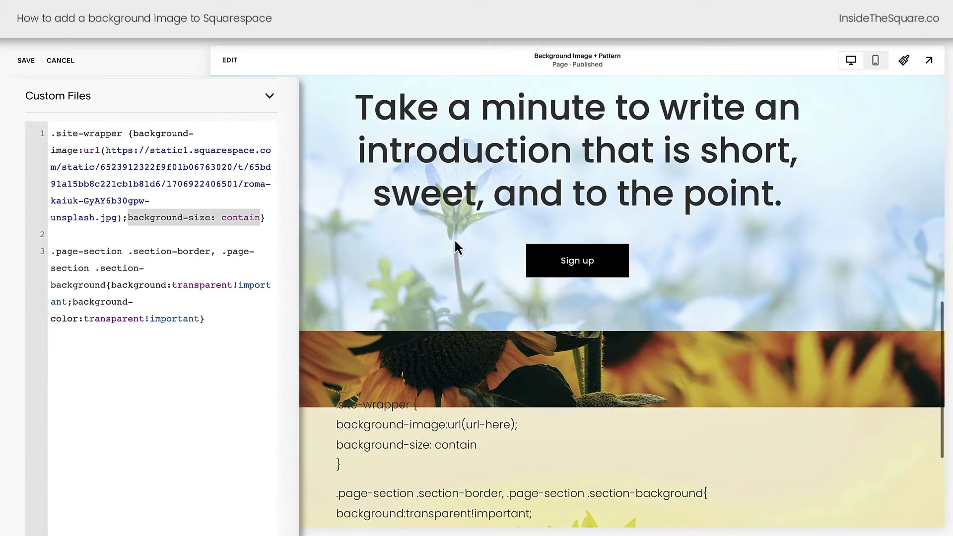
scroll(455, 240, "down", 1)
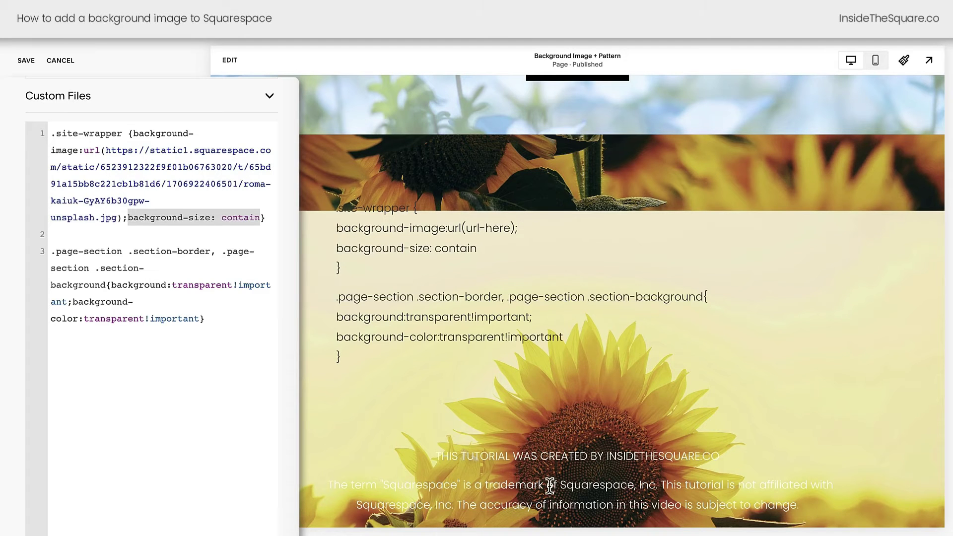
left_click(244, 217)
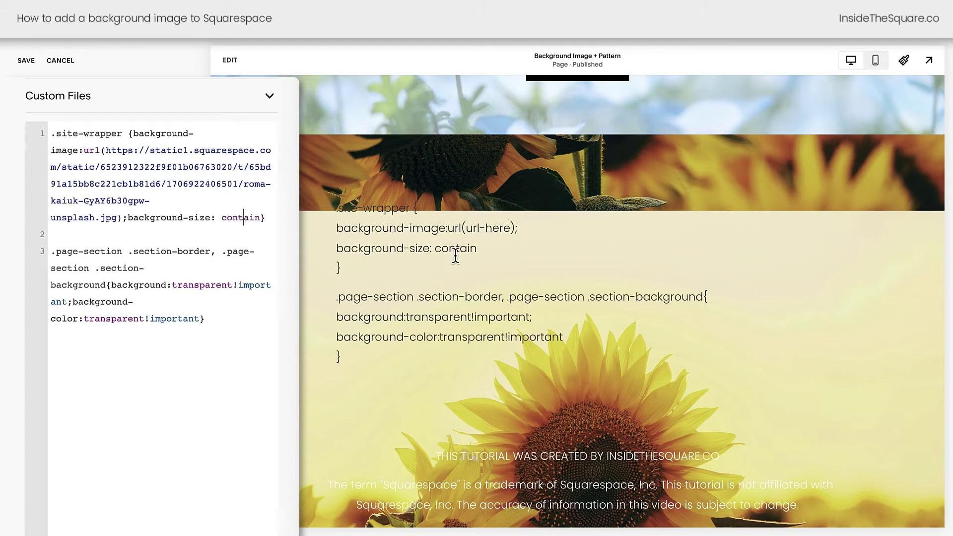
scroll(456, 255, "up", 10)
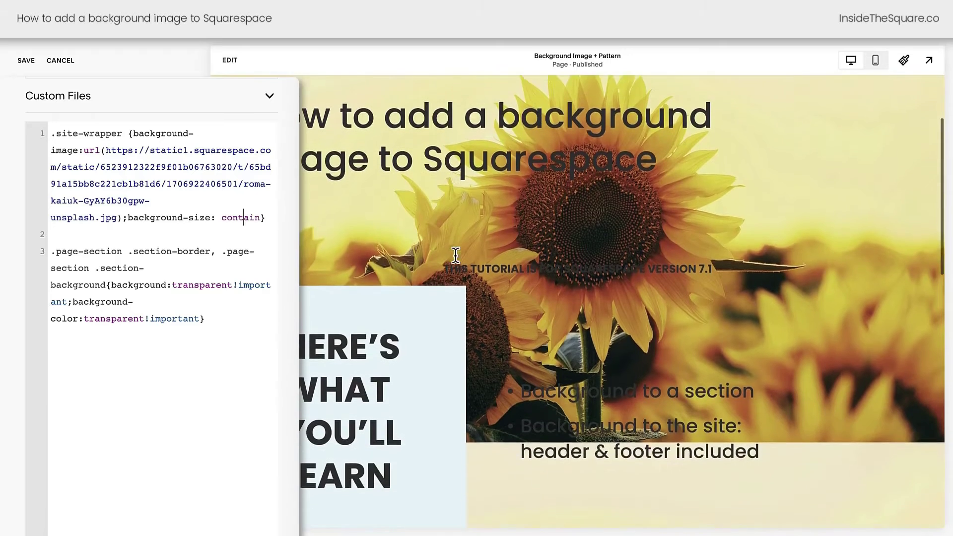
scroll(456, 255, "down", 10)
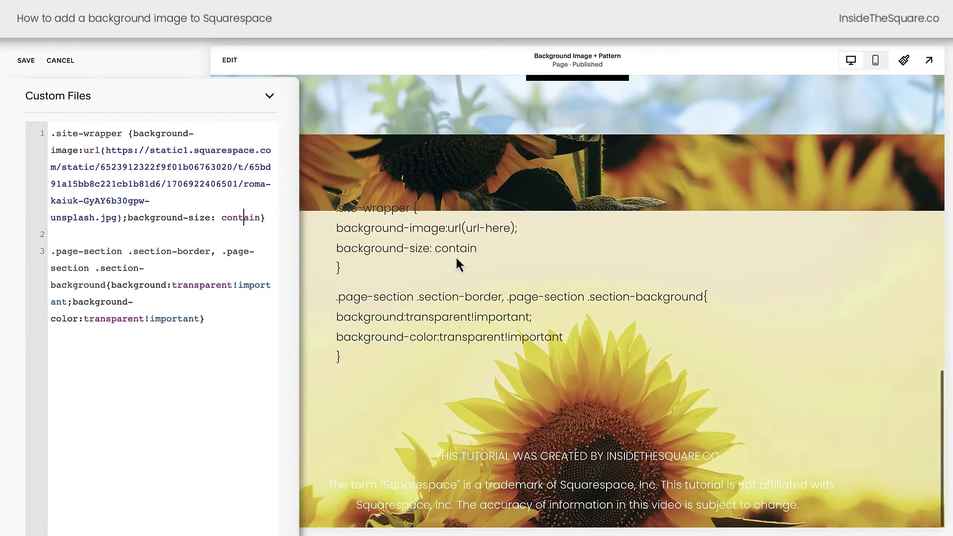
Replace the background-size value contain with cover in the site-wrapper rule.
double_click(233, 218)
type("co")
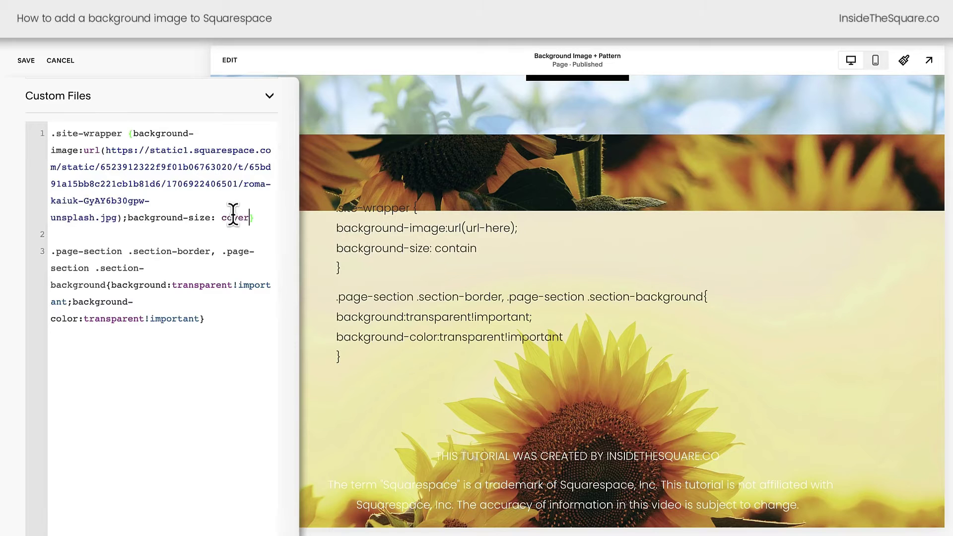
scroll(474, 251, "up", 10)
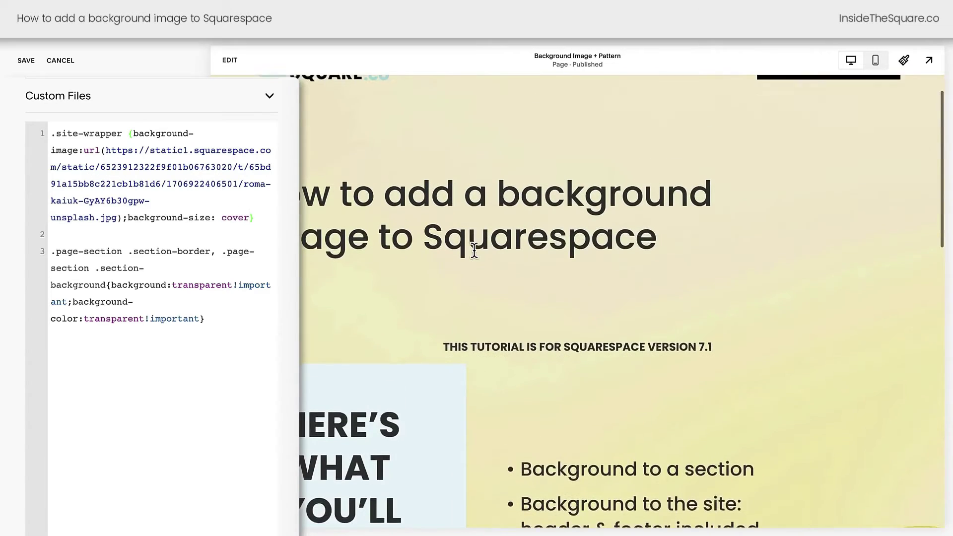
scroll(475, 251, "down", 15)
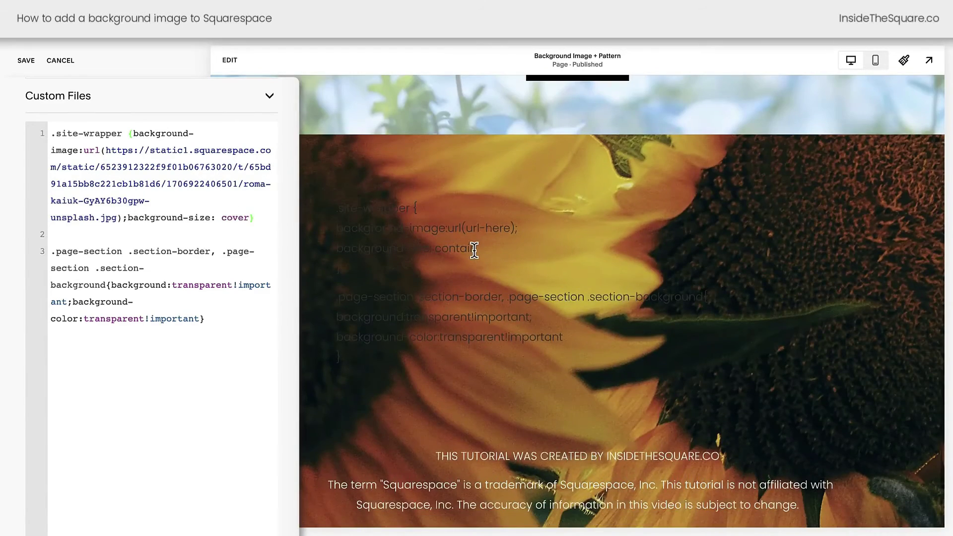
Check the cover background in full-screen preview and select the background-size: cover declaration.
left_click(929, 60)
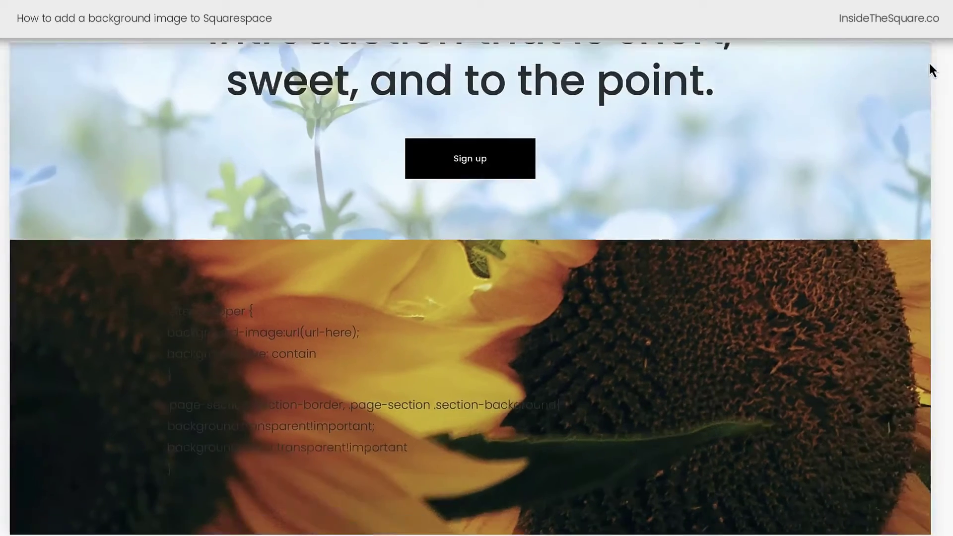
scroll(770, 326, "down", 1)
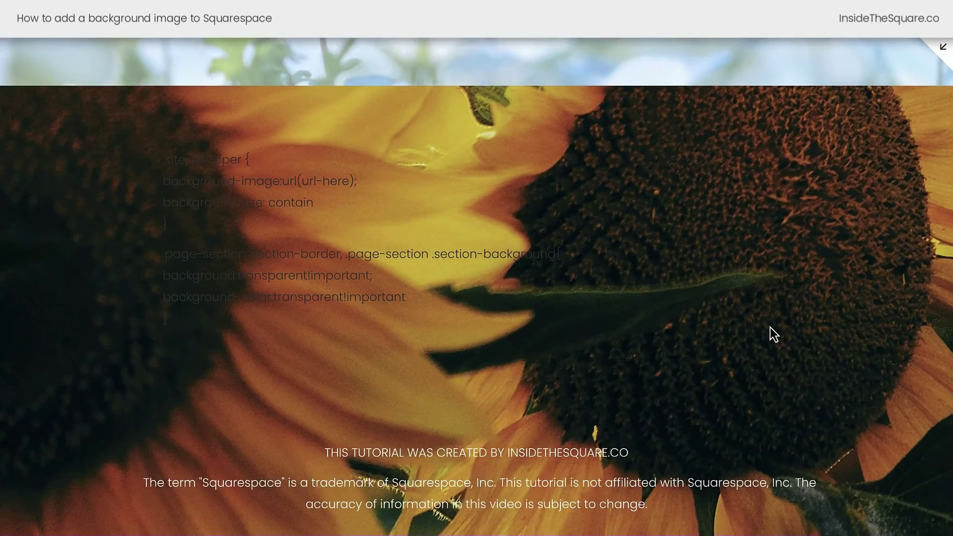
scroll(770, 327, "up", 10)
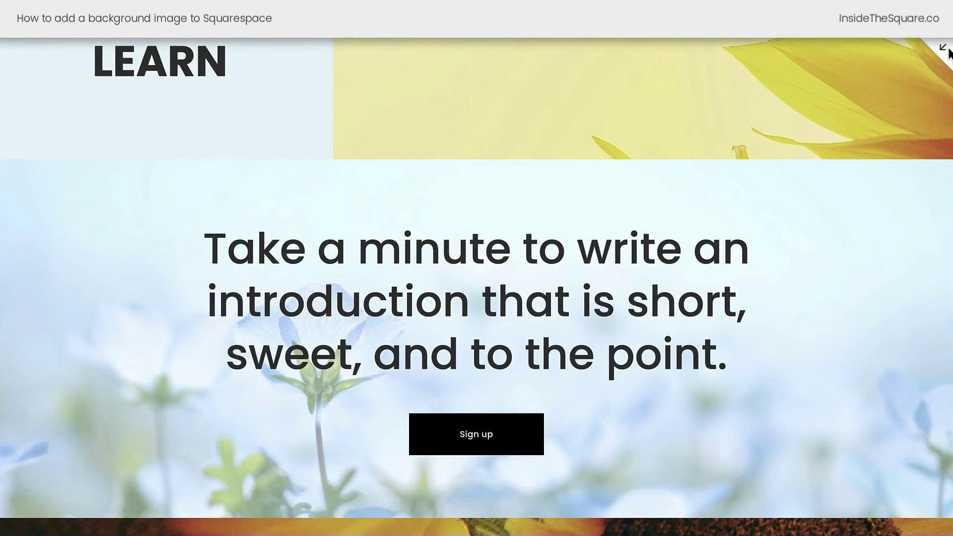
left_click(945, 54)
left_click_drag(175, 256, 87, 258)
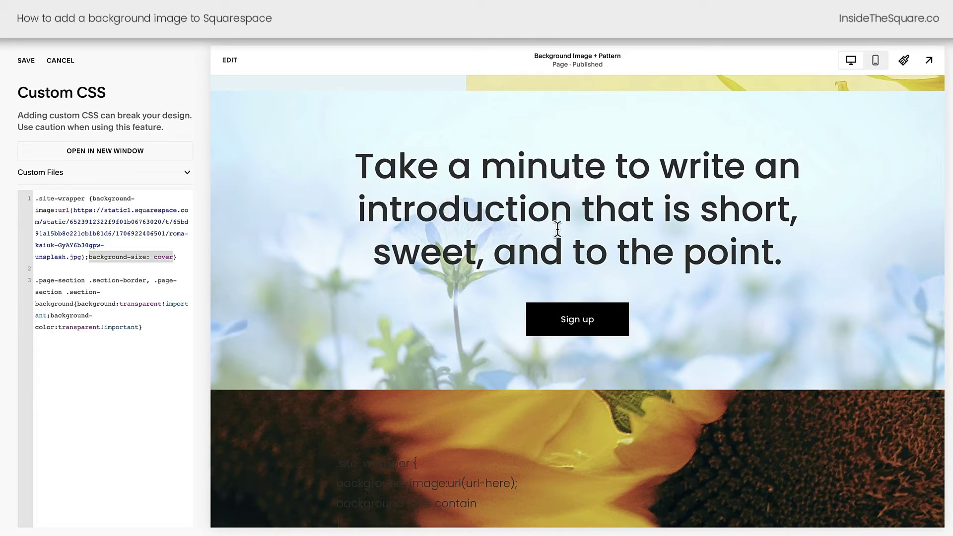
Save the cover CSS change and open the page for content editing.
left_click(23, 60)
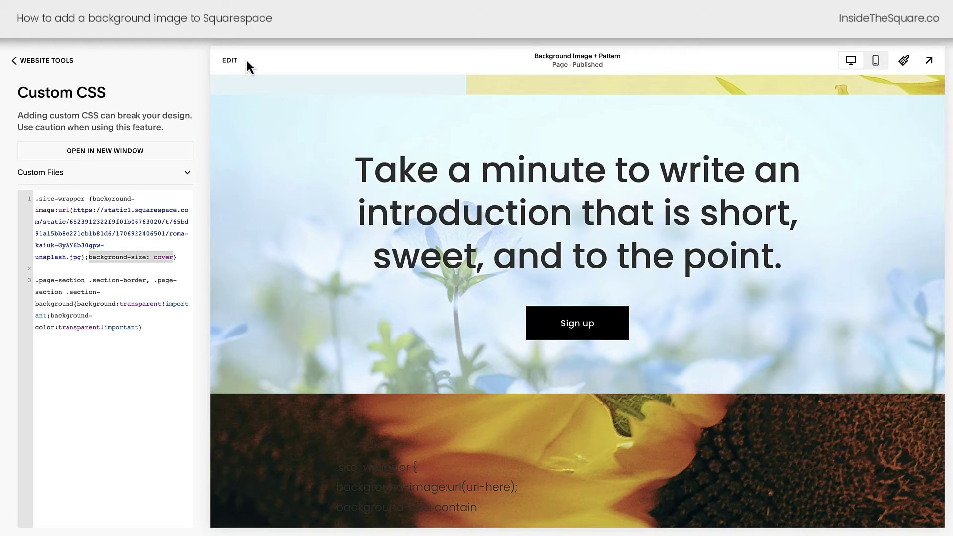
left_click(233, 60)
scroll(521, 276, "down", 5)
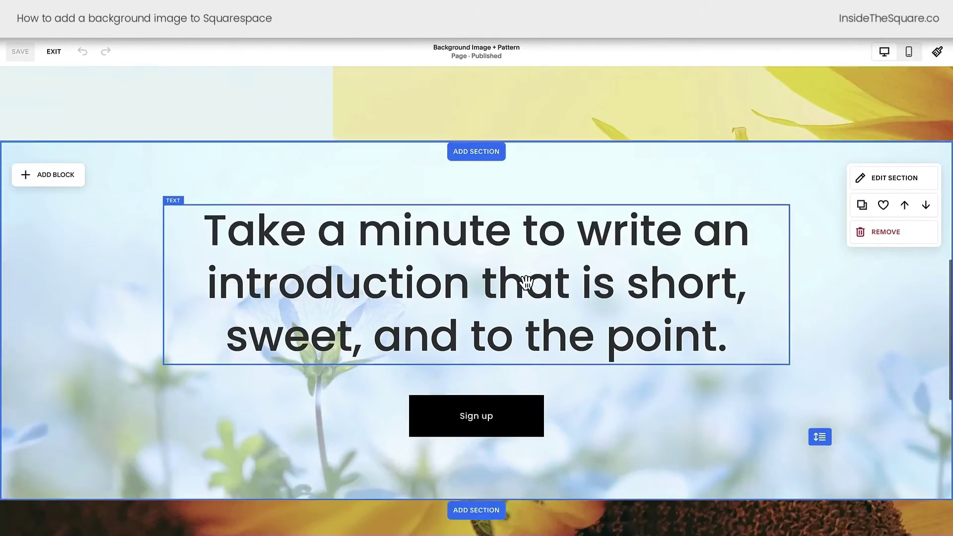
scroll(523, 278, "down", 1)
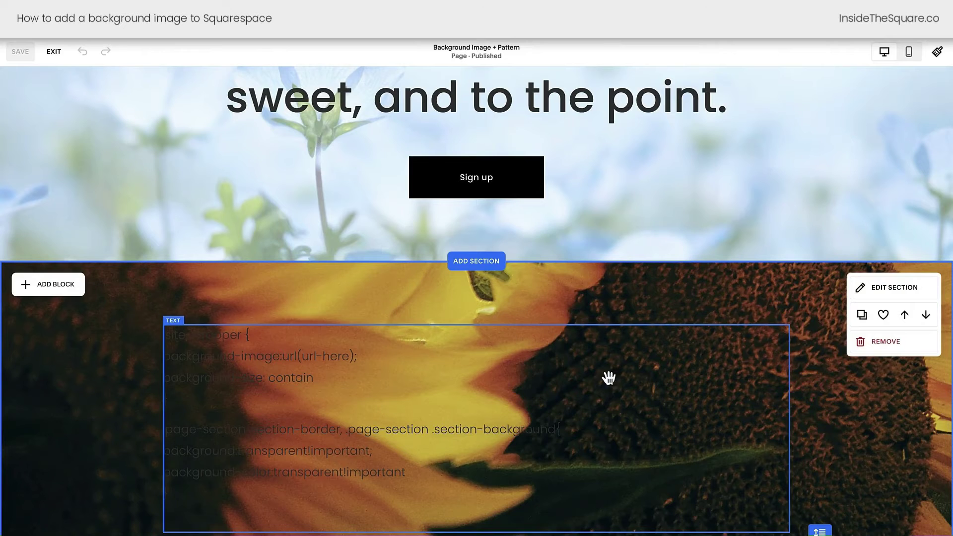
scroll(732, 428, "up", 8)
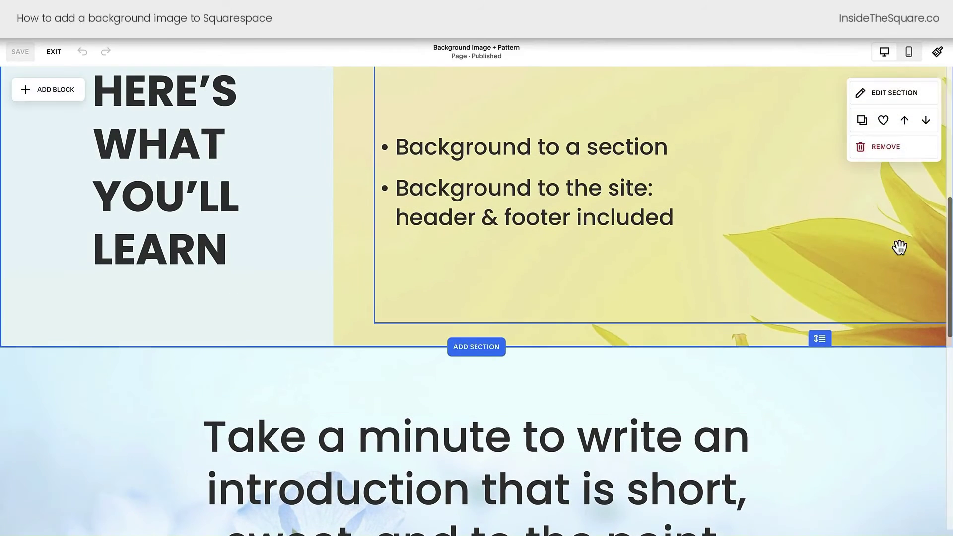
scroll(736, 373, "down", 3)
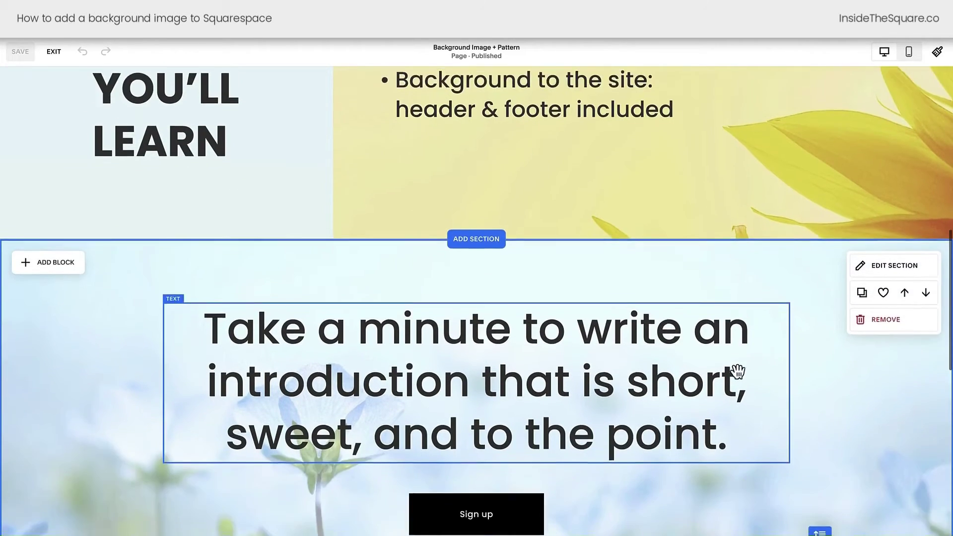
Delete the introduction sign-up section from the page.
left_click(913, 316)
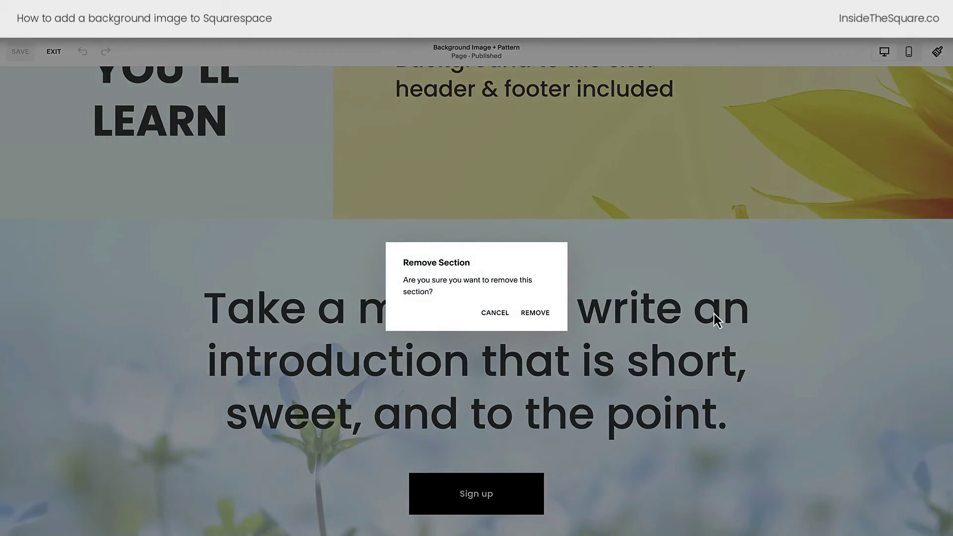
left_click(546, 318)
mouse_move(640, 333)
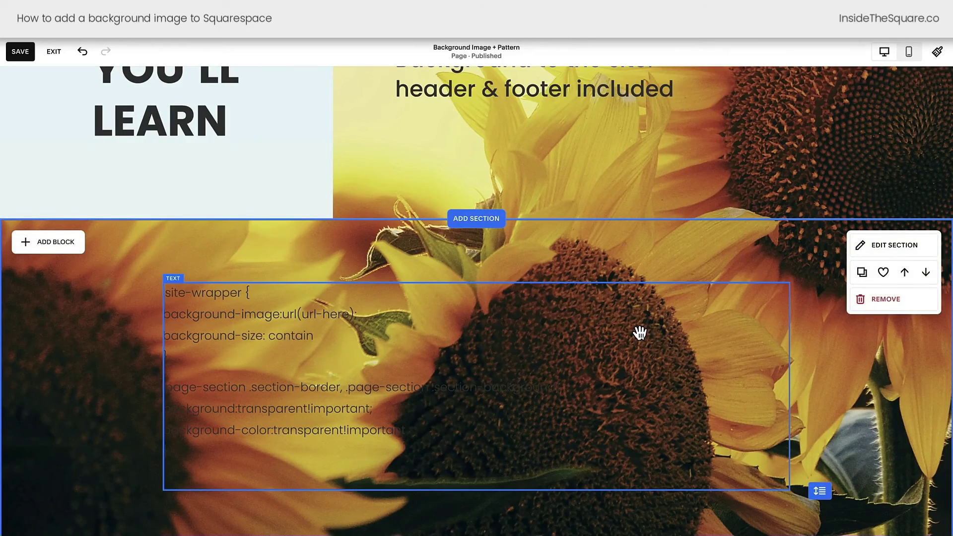
scroll(640, 332, "down", 3)
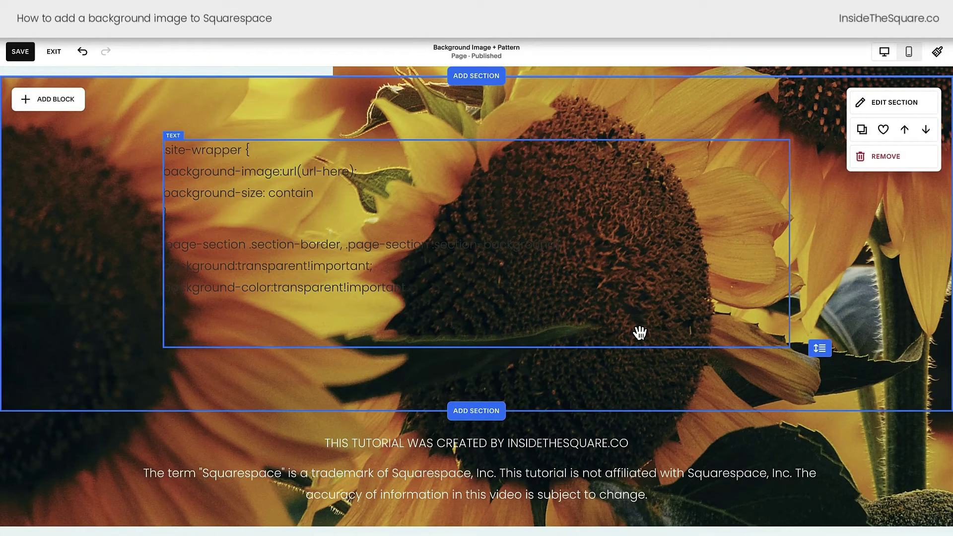
scroll(640, 333, "up", 15)
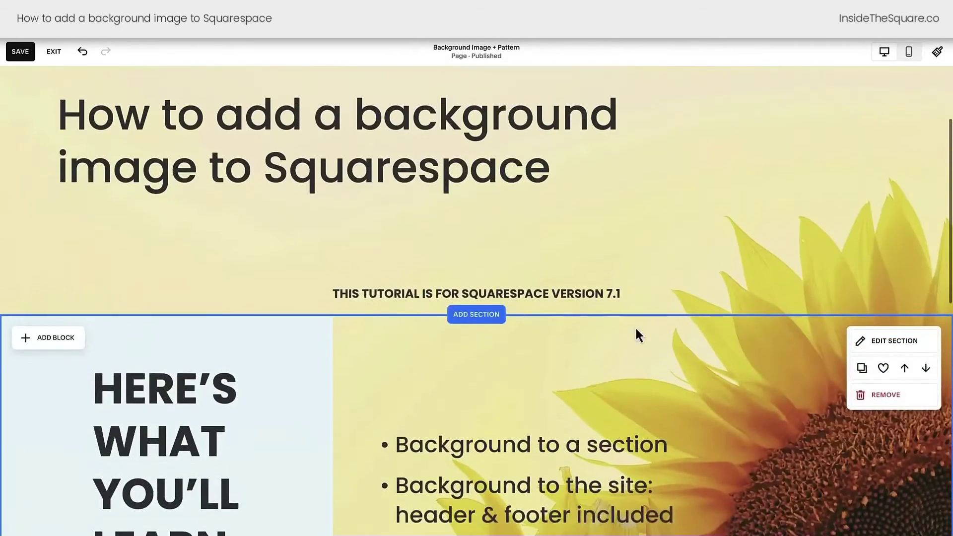
scroll(640, 332, "down", 8)
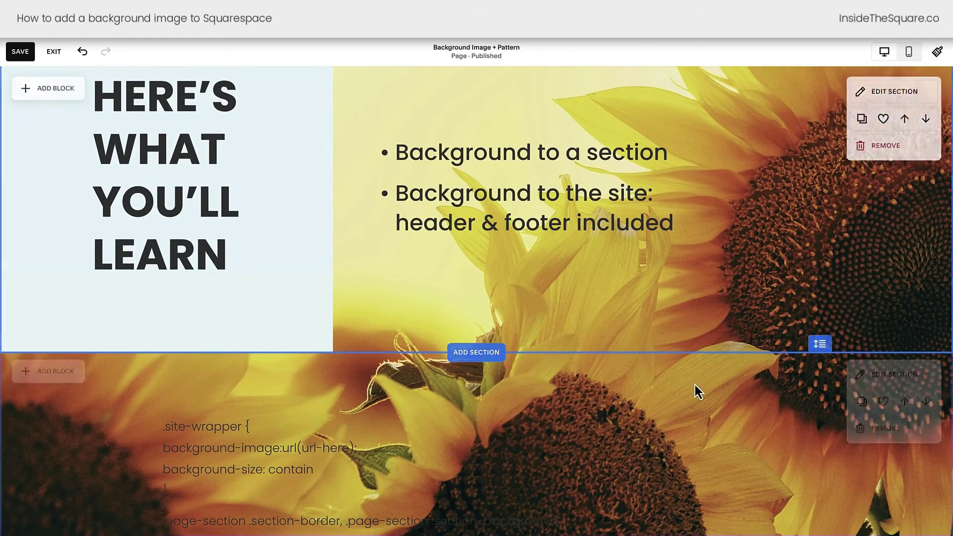
scroll(696, 389, "down", 4)
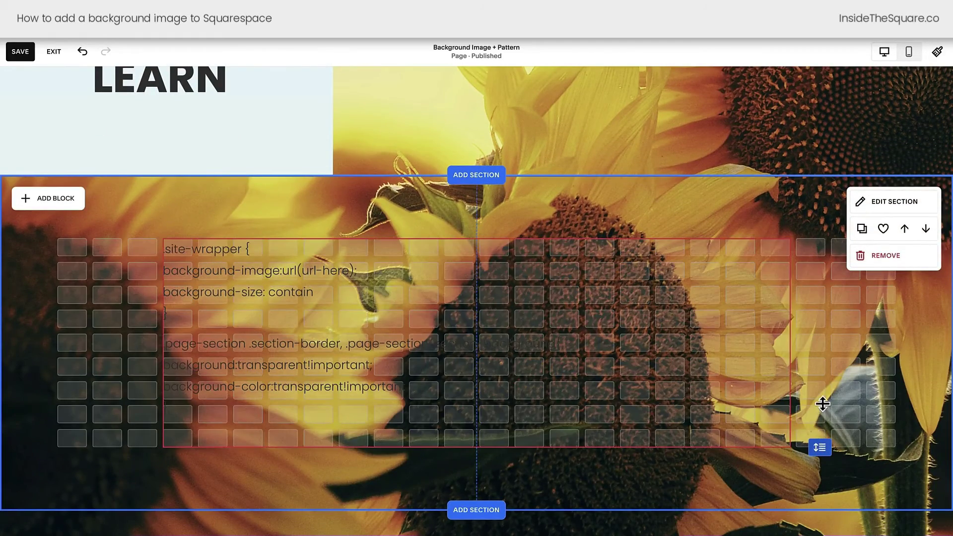
Shorten the CSS text block by dragging its bottom edge upward.
left_click(577, 415)
left_click_drag(480, 446, 492, 423)
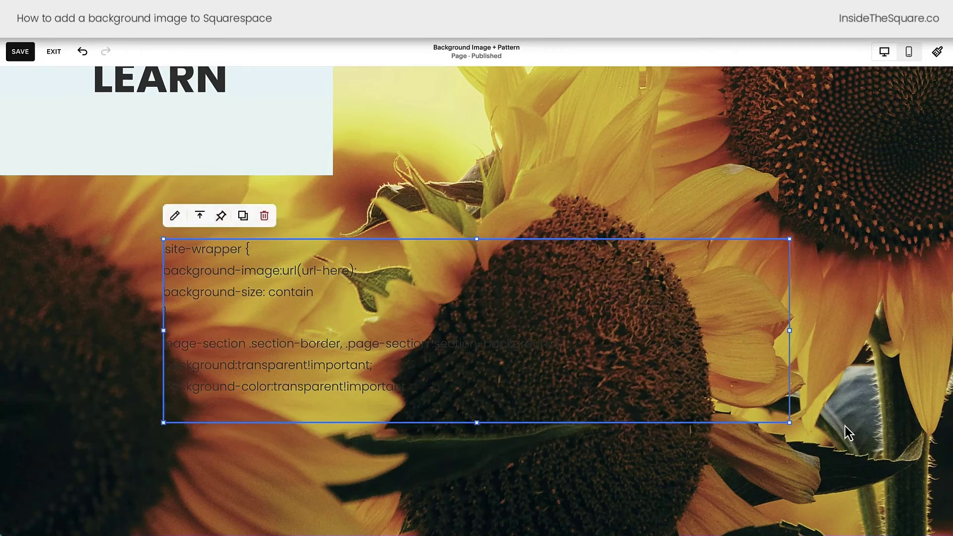
left_click_drag(819, 447, 828, 386)
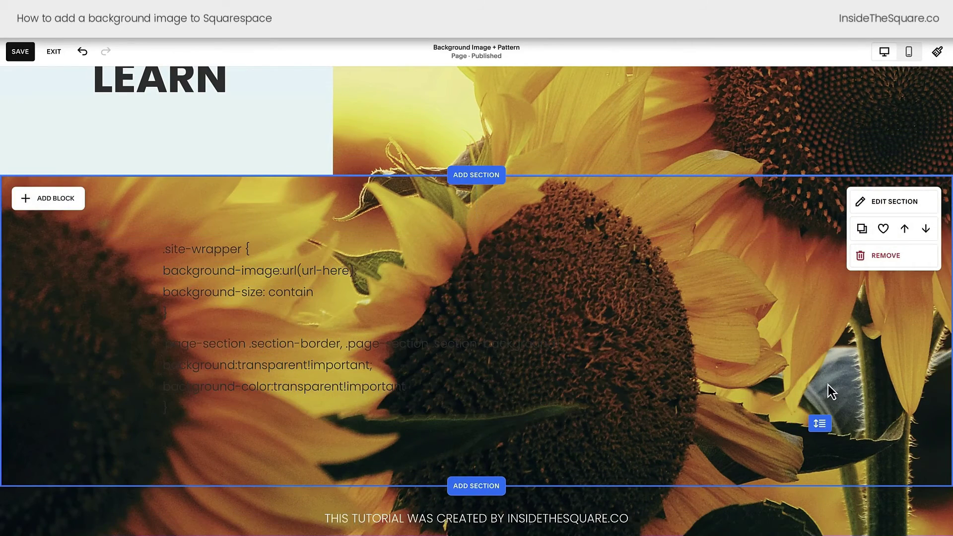
scroll(828, 386, "down", 1)
scroll(828, 385, "down", 1)
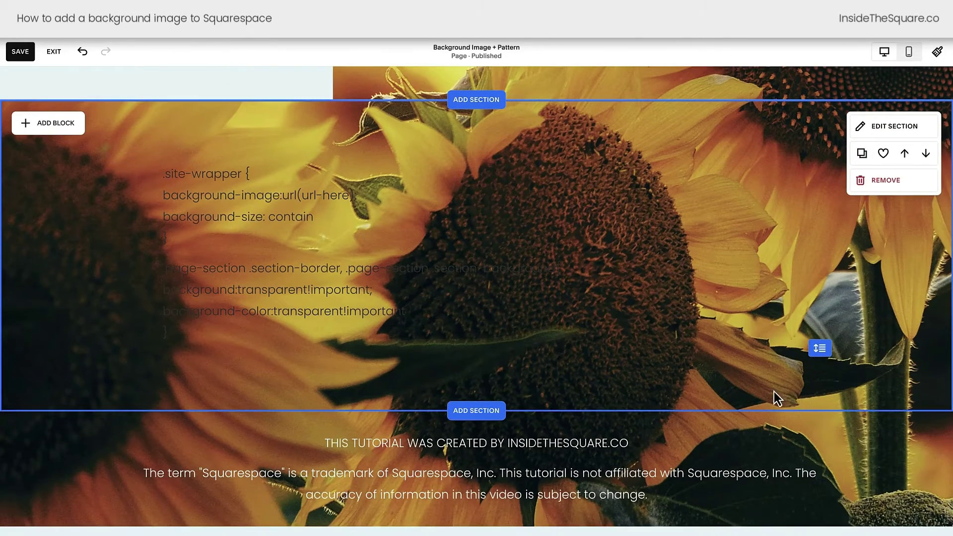
scroll(633, 374, "up", 20)
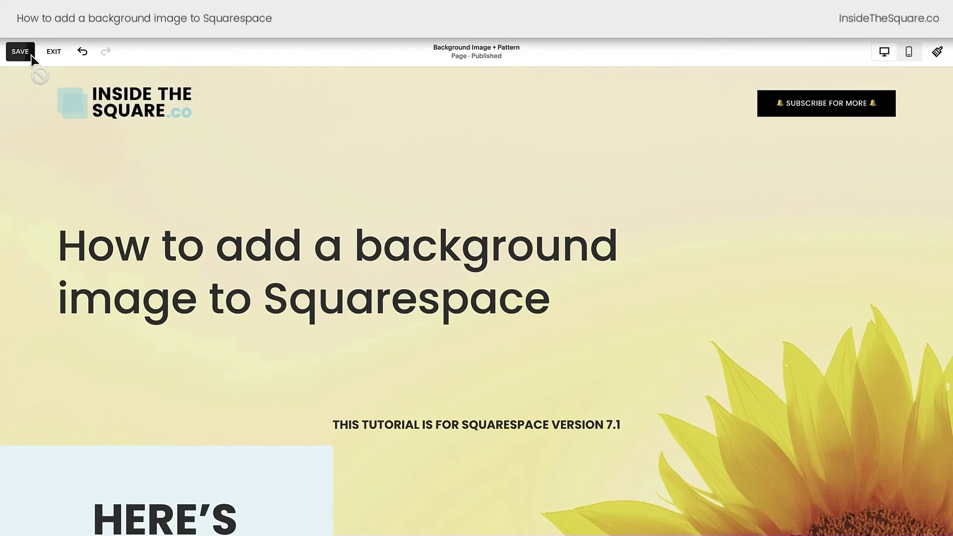
Return to Custom CSS and check the sunflower background in full-screen preview.
left_click(55, 53)
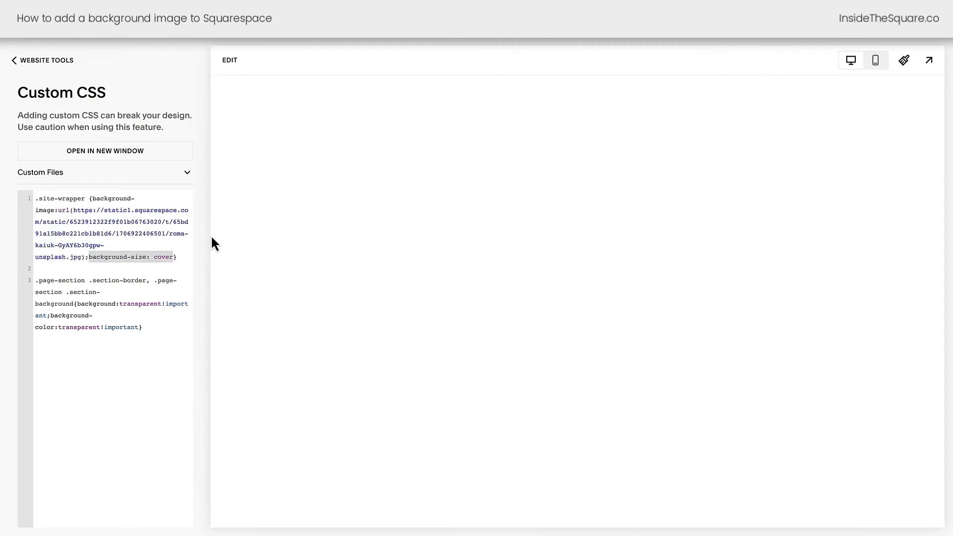
type("co")
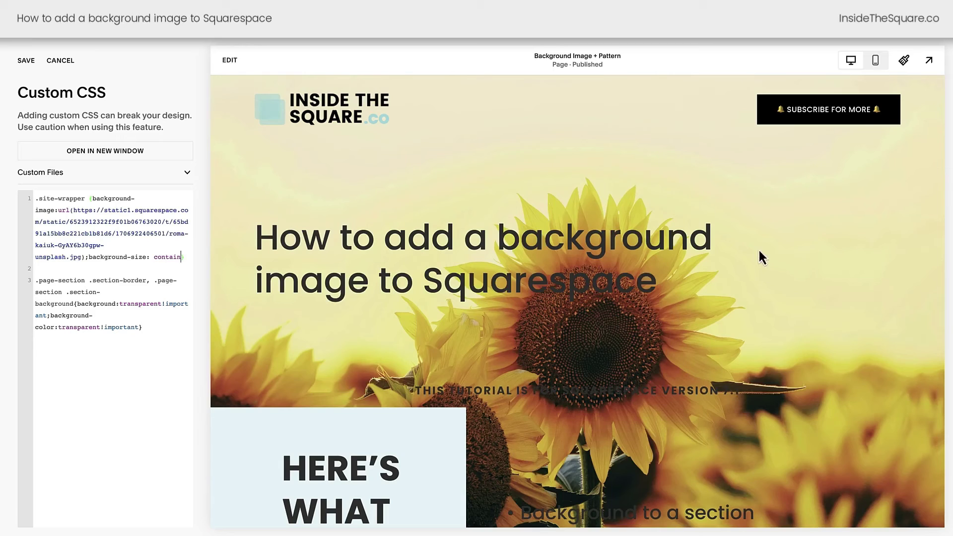
left_click(929, 62)
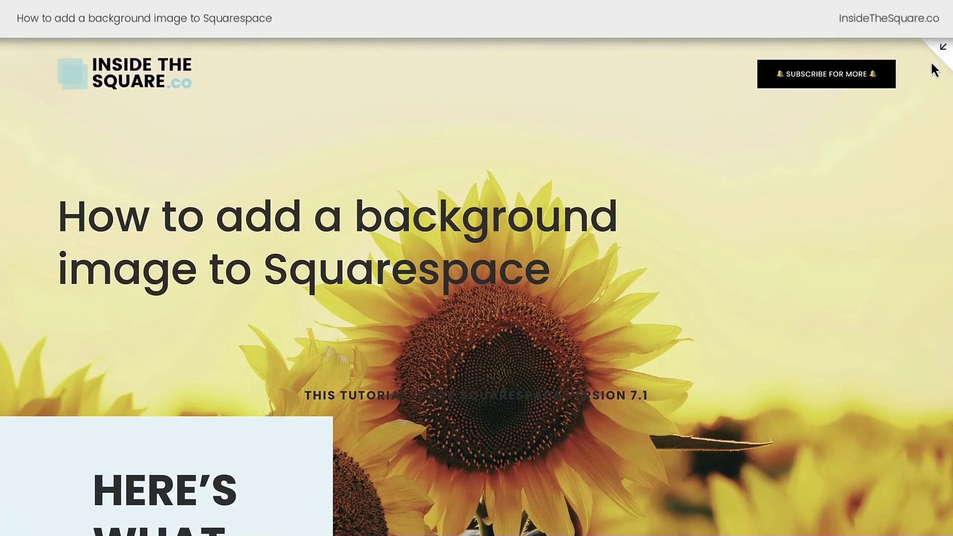
scroll(784, 288, "down", 10)
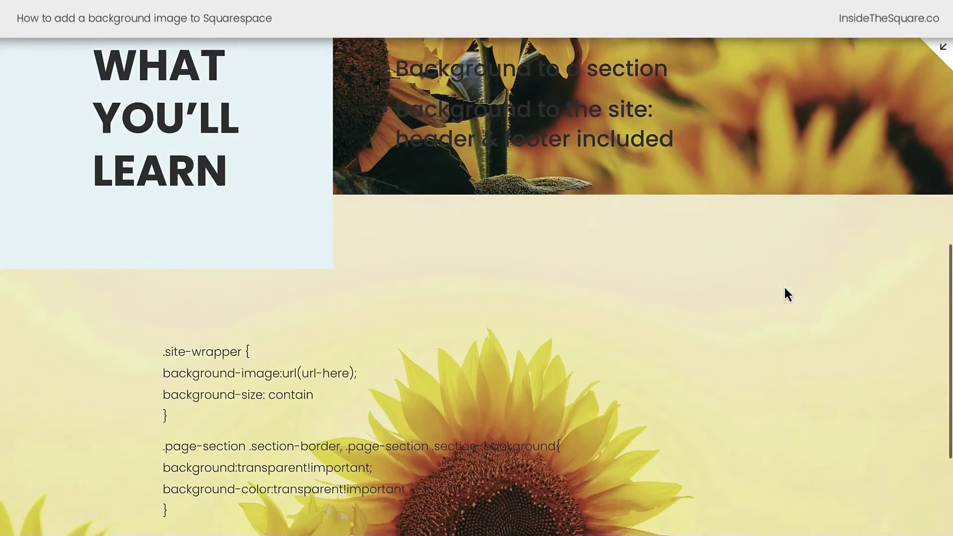
scroll(785, 287, "down", 2)
scroll(784, 287, "up", 5)
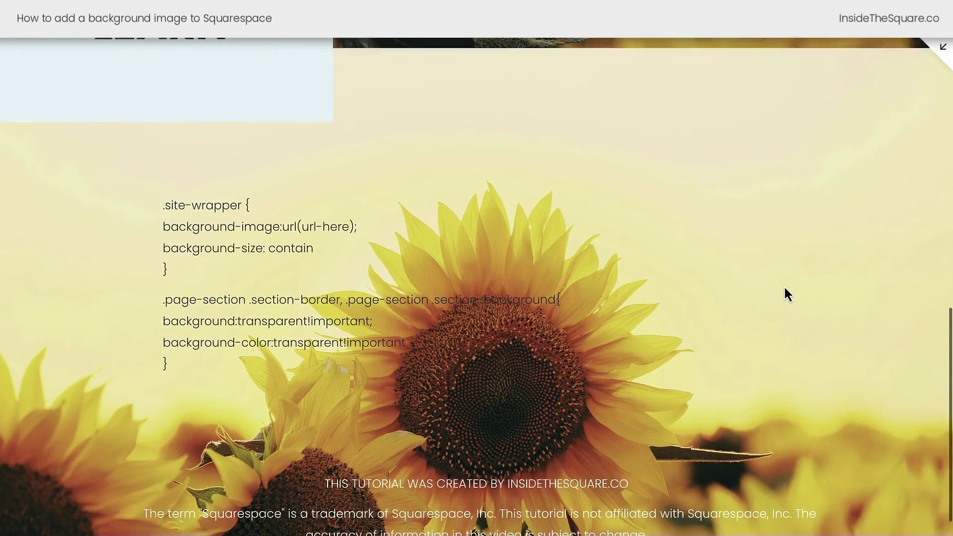
scroll(788, 294, "up", 7)
left_click(943, 48)
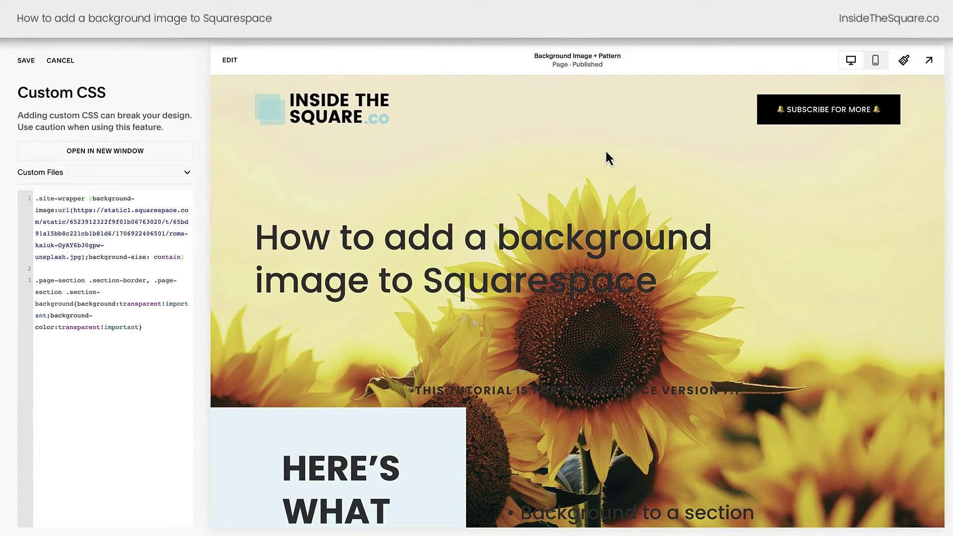
Change the site-wrapper background-size from contain to cover.
scroll(605, 152, "down", 10)
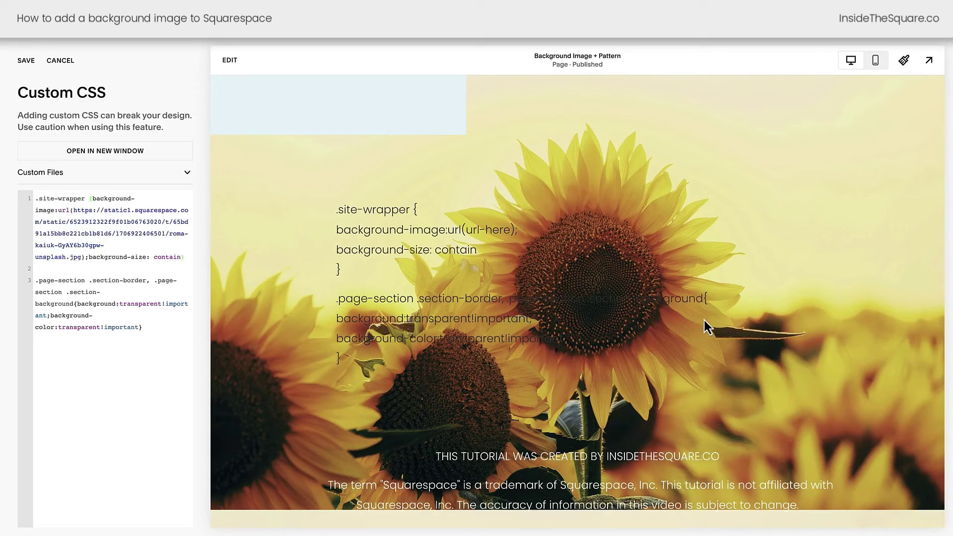
scroll(705, 318, "up", 10)
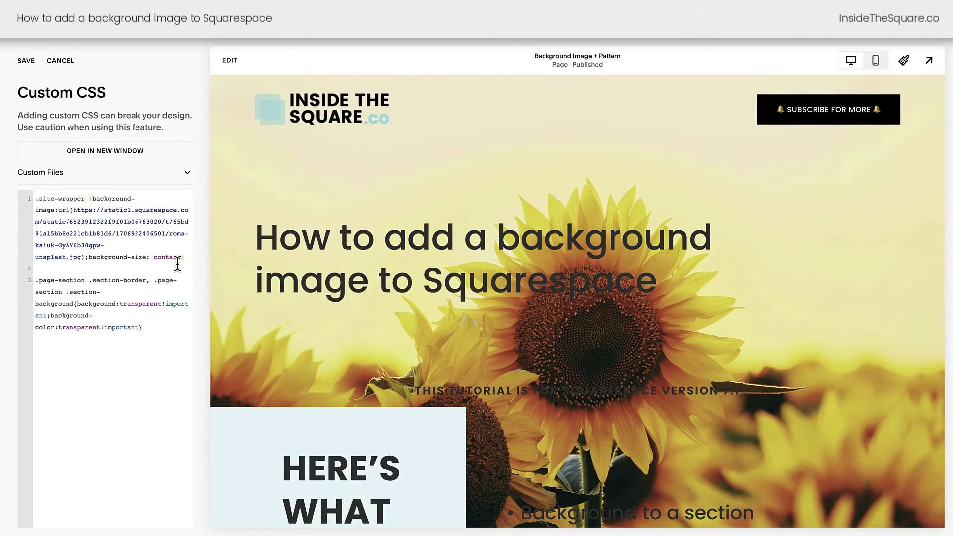
double_click(169, 257)
type("cover")
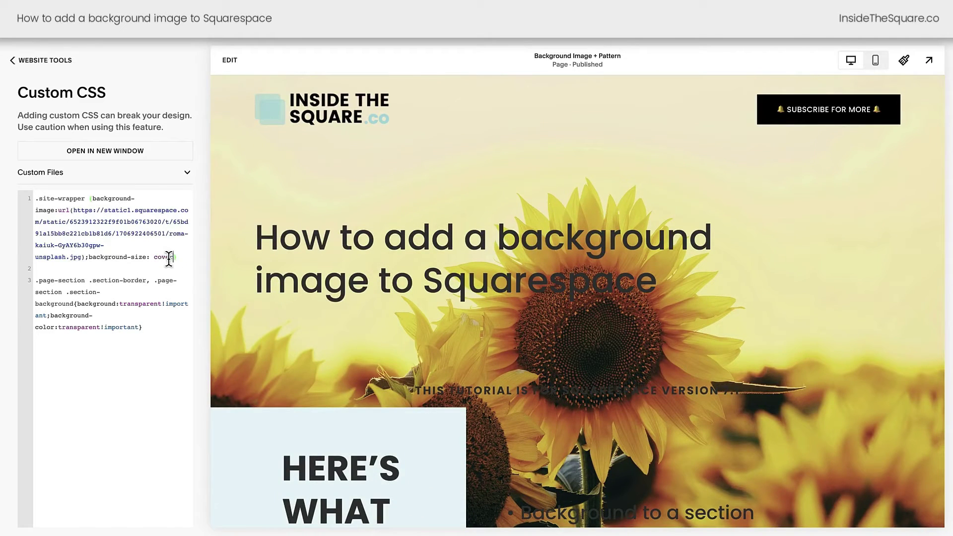
scroll(578, 286, "down", 7)
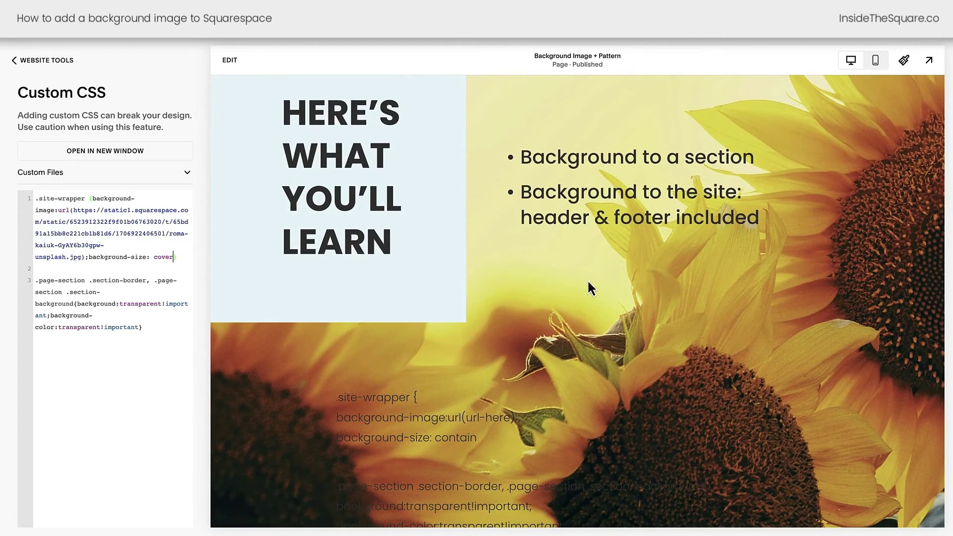
View the lower section's background image options, then save and exit page editing.
left_click(230, 65)
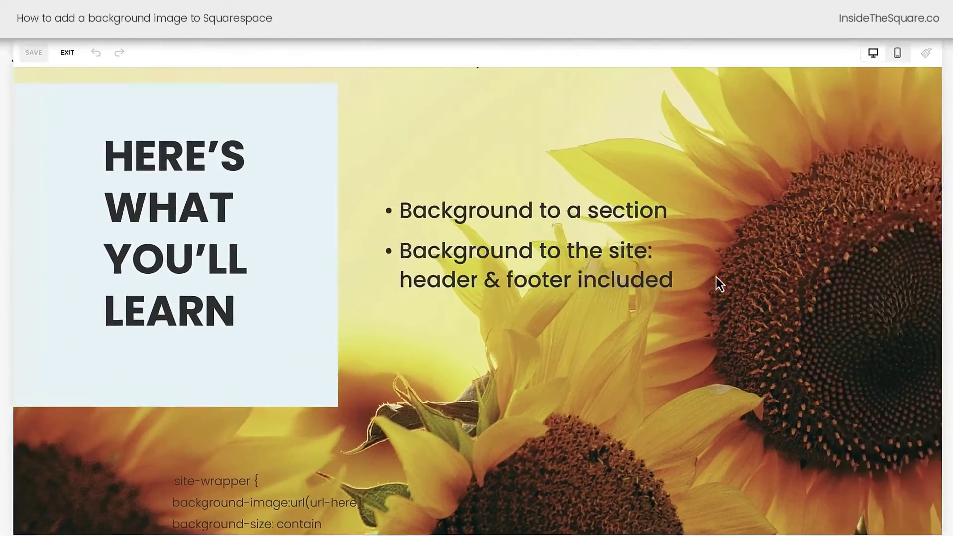
scroll(716, 383, "down", 3)
left_click(885, 378)
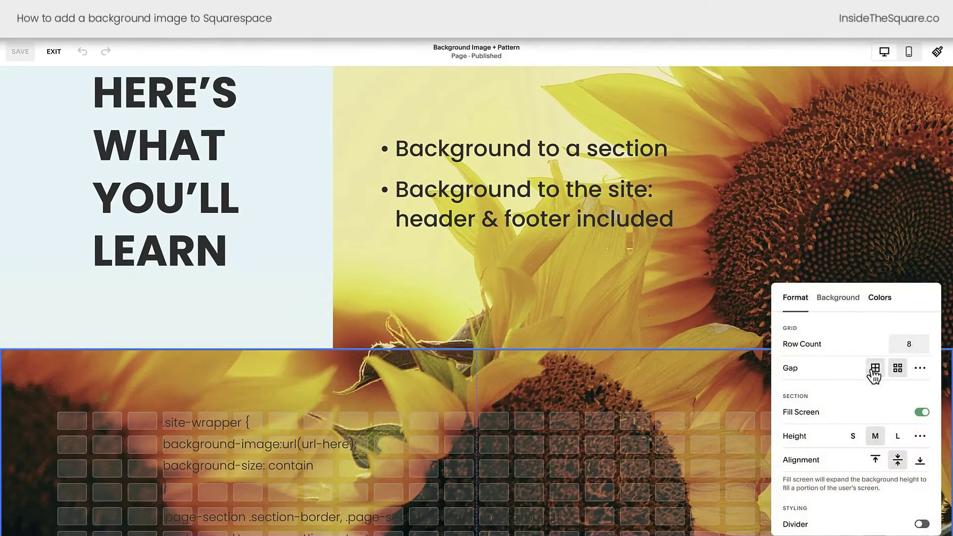
left_click(839, 300)
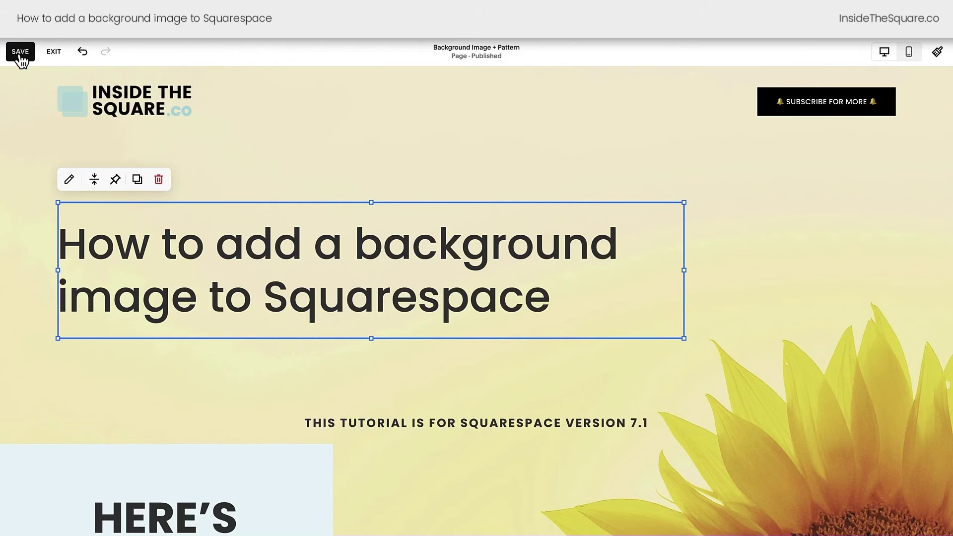
left_click(21, 55)
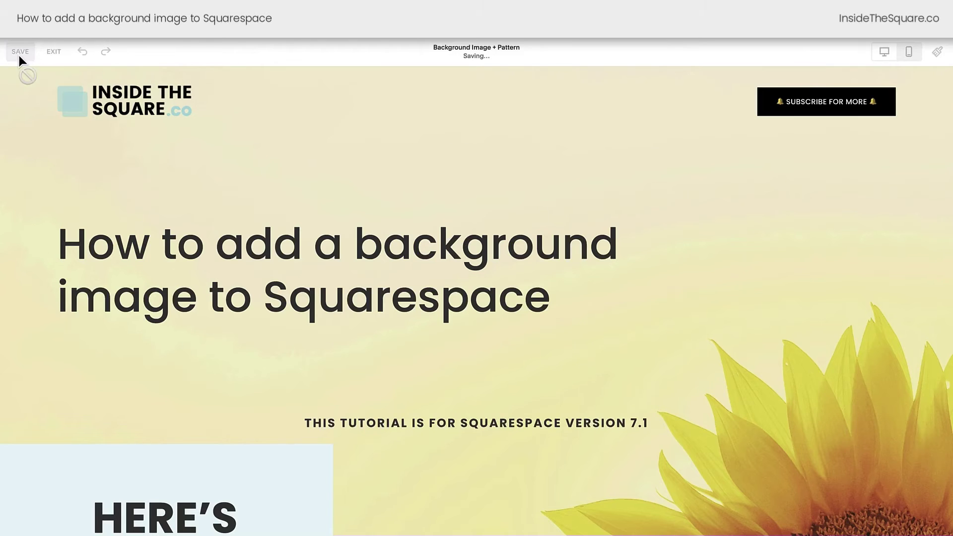
left_click(52, 54)
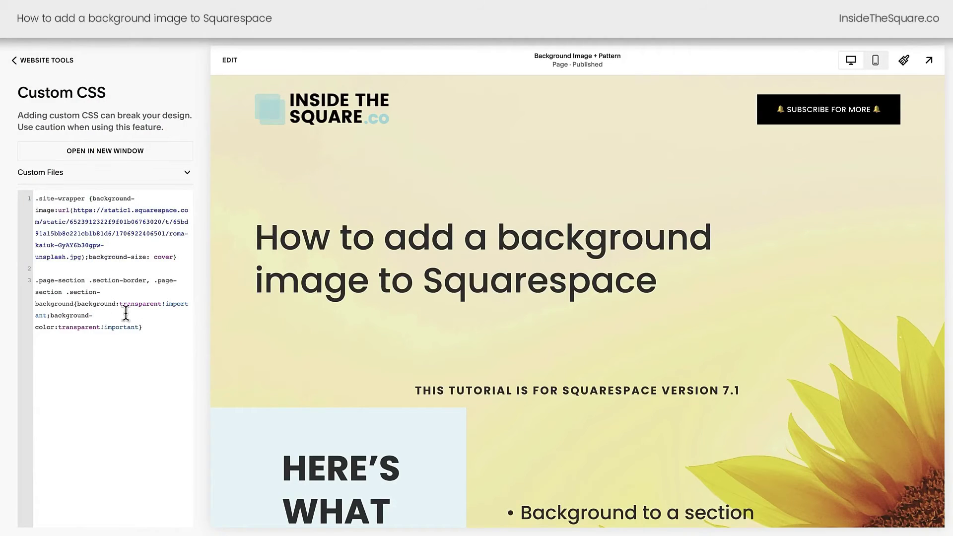
Delete all the sunflower background code from Custom CSS and save it empty.
left_click_drag(144, 328, 15, 196)
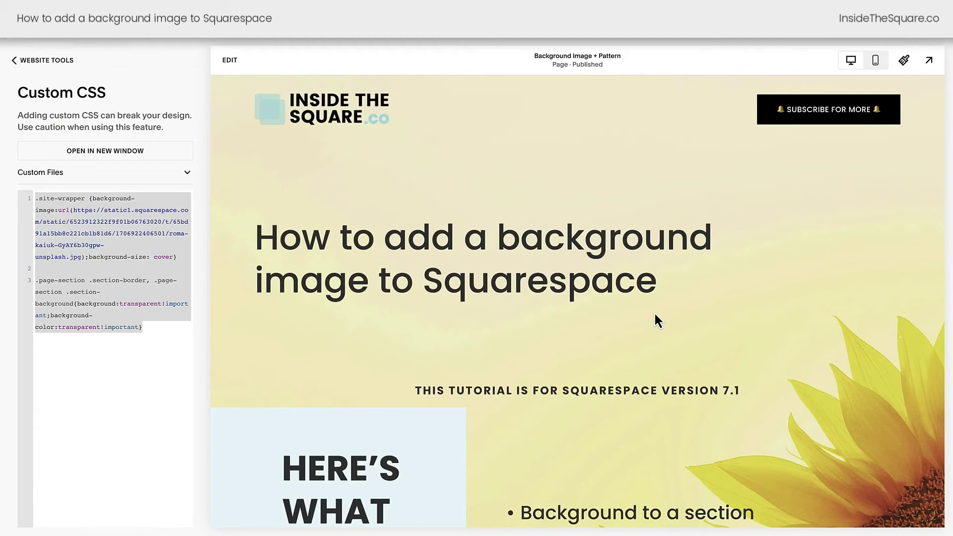
scroll(654, 312, "down", 10)
scroll(655, 312, "down", 2)
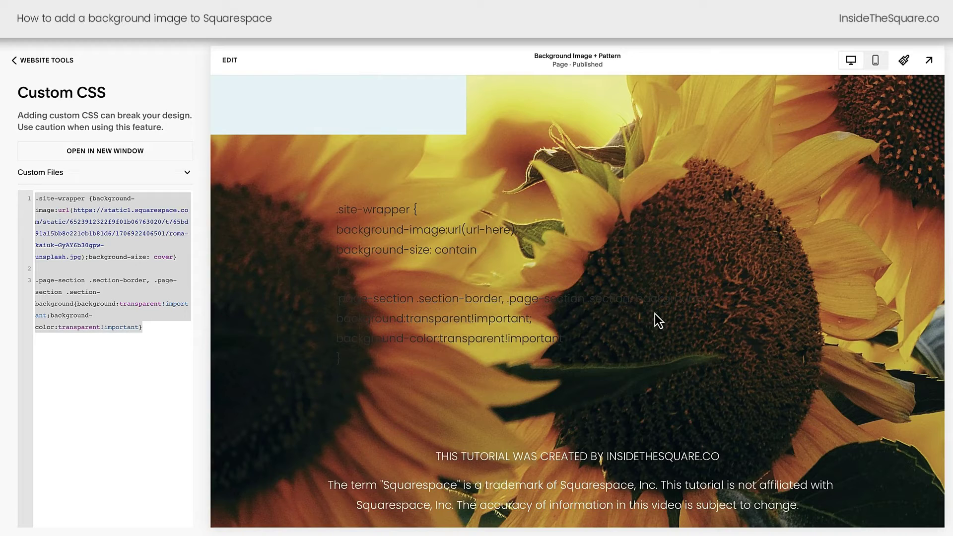
key("BackSpace")
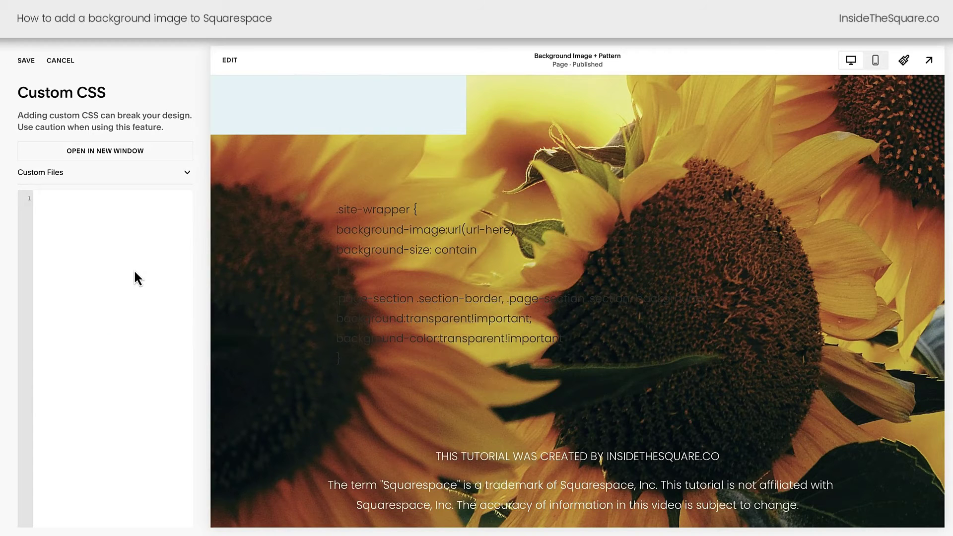
left_click(26, 60)
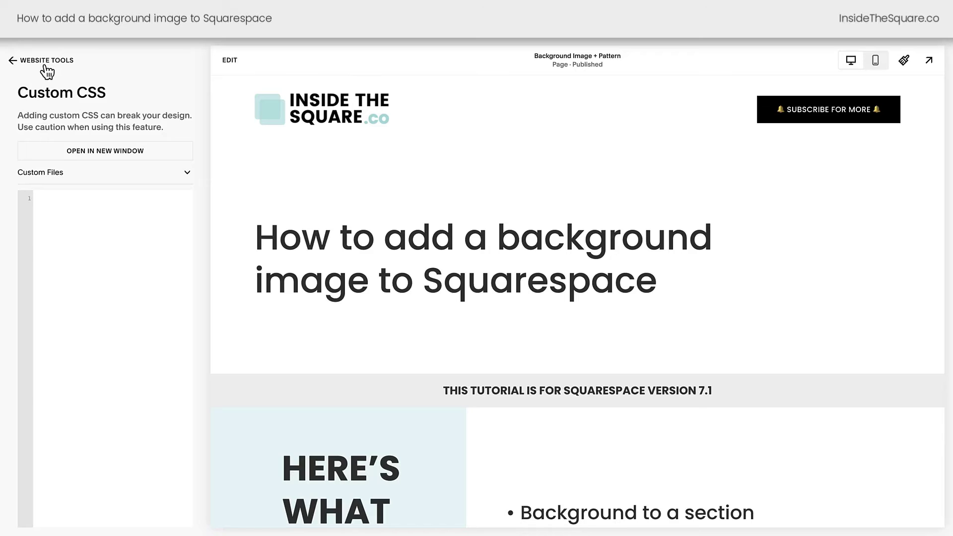
Create a Not Linked page from a General layout, keeping the name General 5, and open it.
left_click(43, 66)
left_click(39, 68)
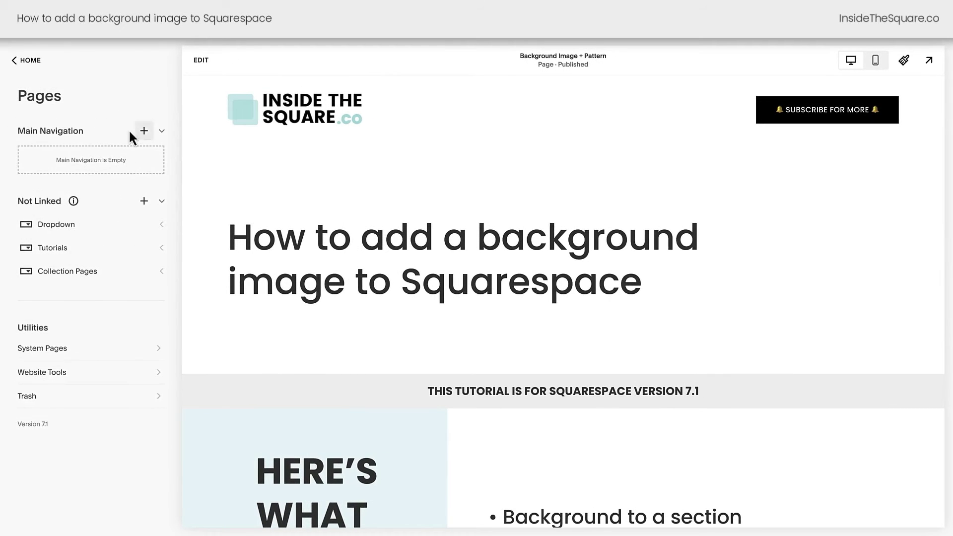
left_click(145, 203)
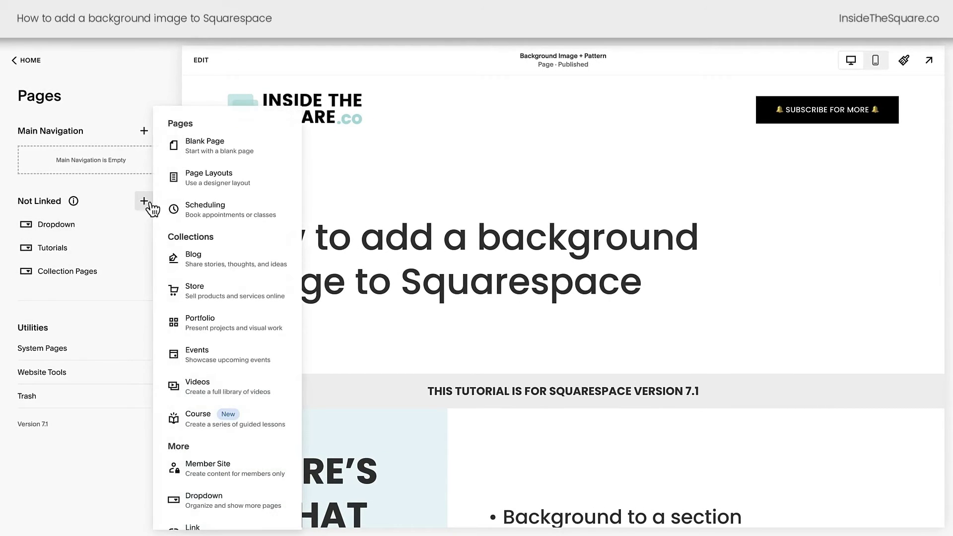
left_click(149, 207)
left_click(150, 207)
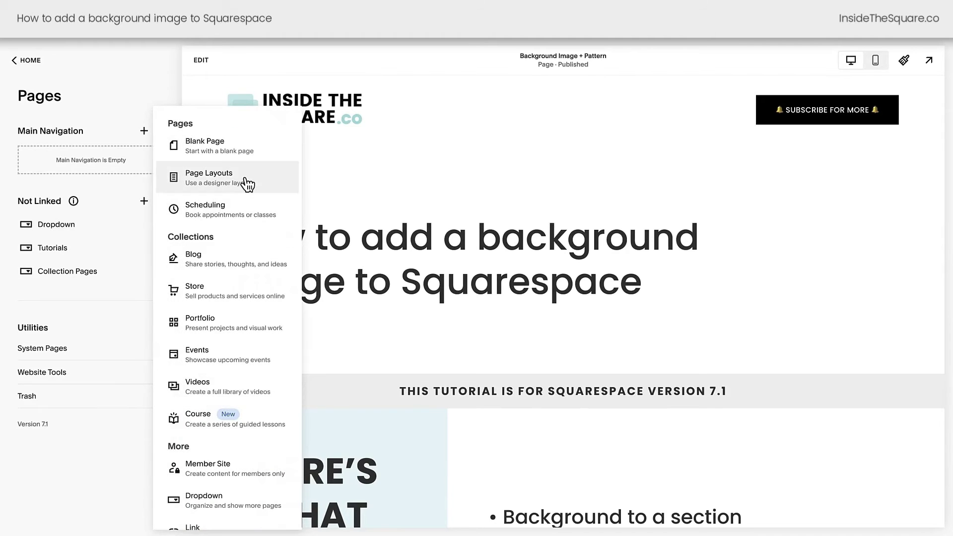
left_click(246, 182)
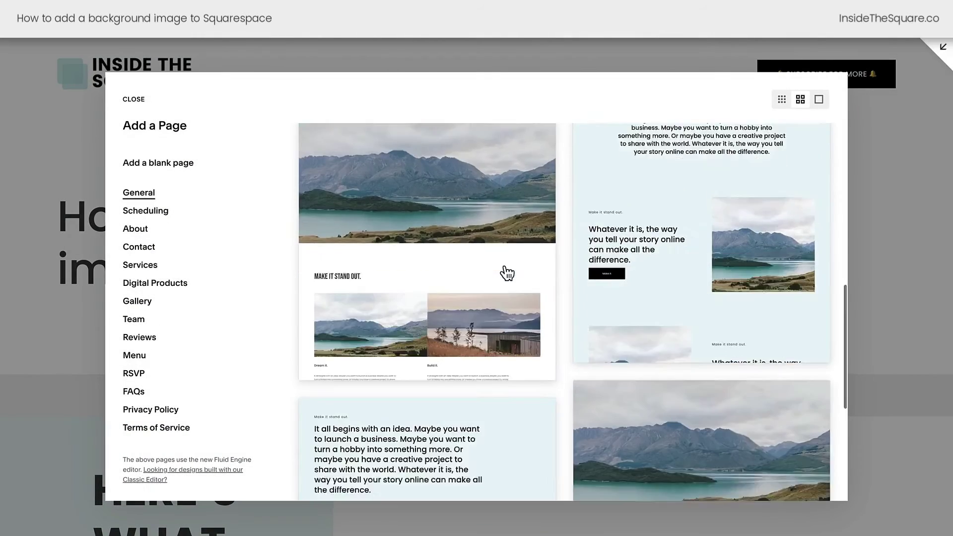
scroll(507, 274, "down", 5)
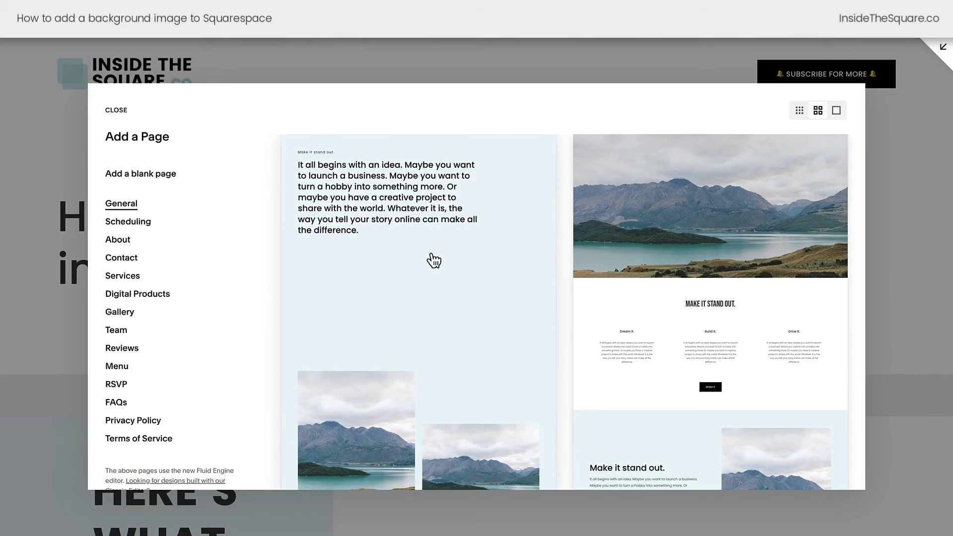
key("Escape")
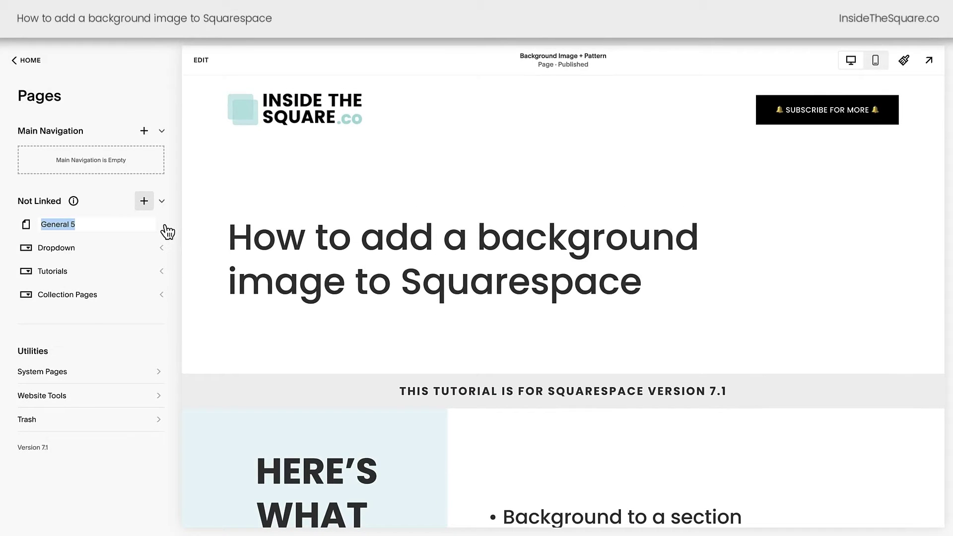
key("Right")
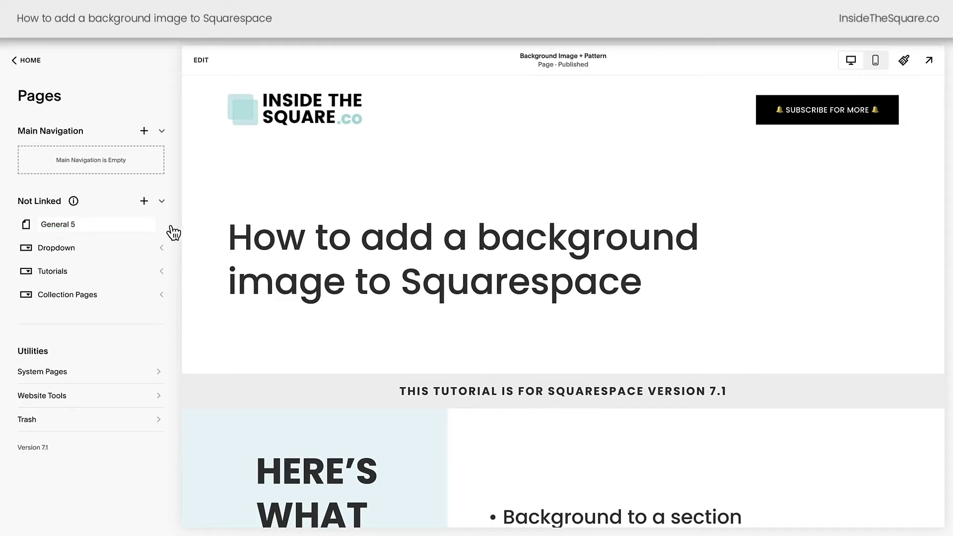
left_click(90, 233)
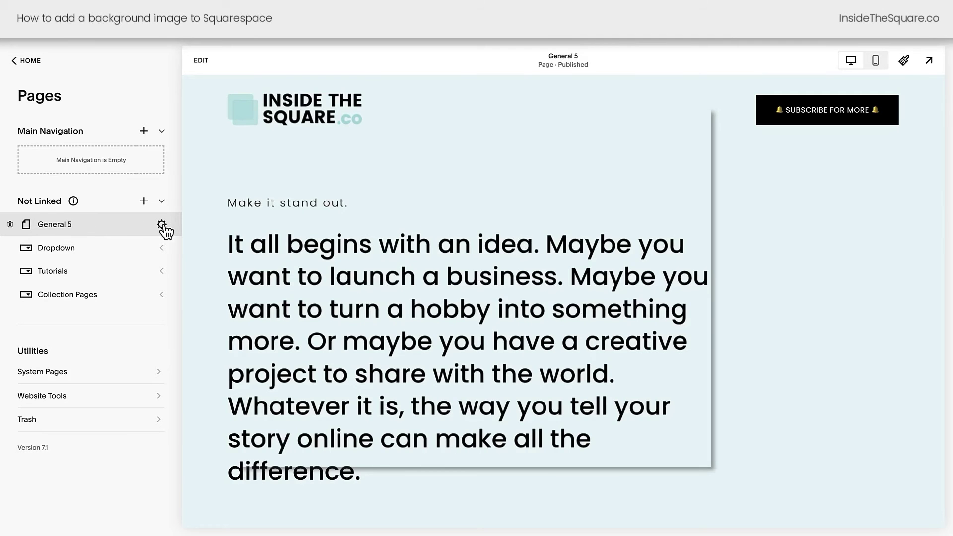
Enter <style></style> tags on separate lines in General 5's Advanced Page Header Code Injection.
left_click(162, 225)
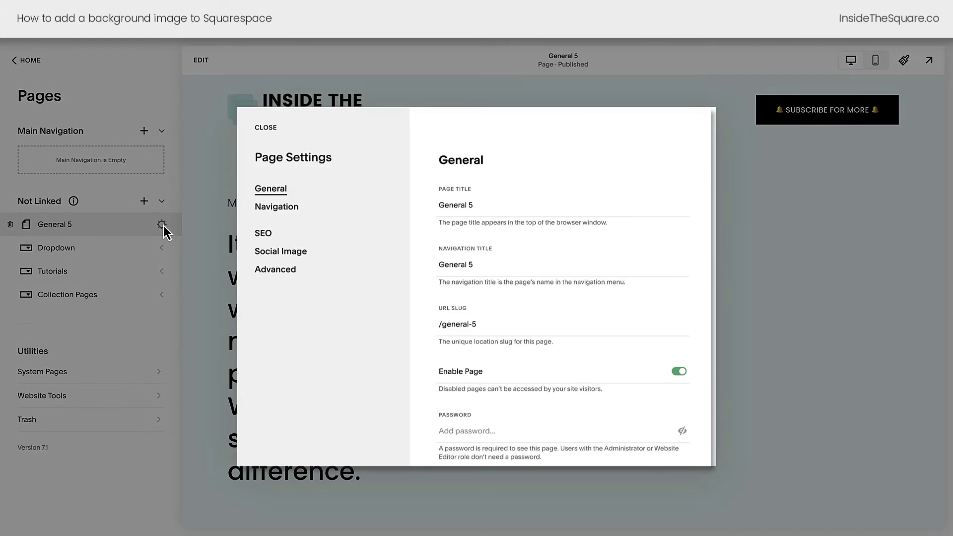
left_click(276, 271)
left_click(521, 267)
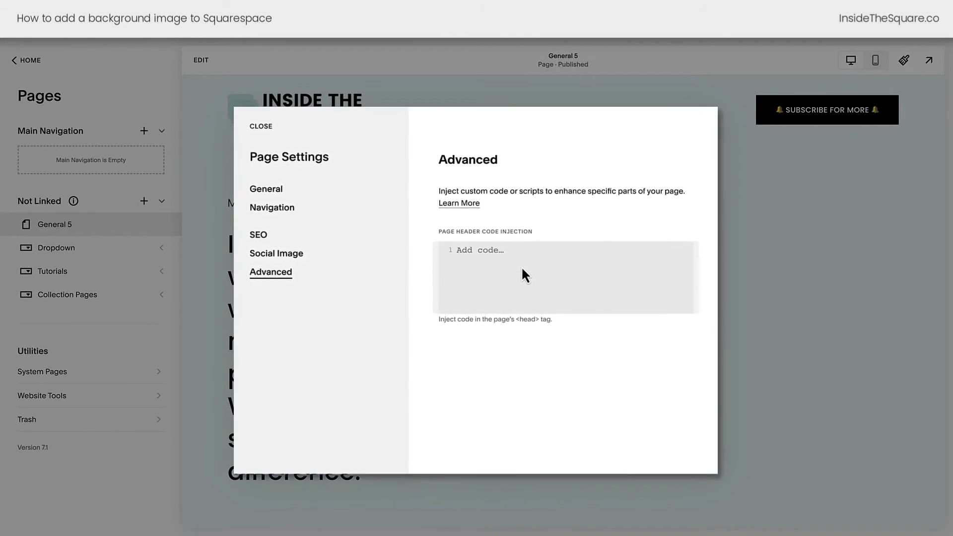
type("<style></style>")
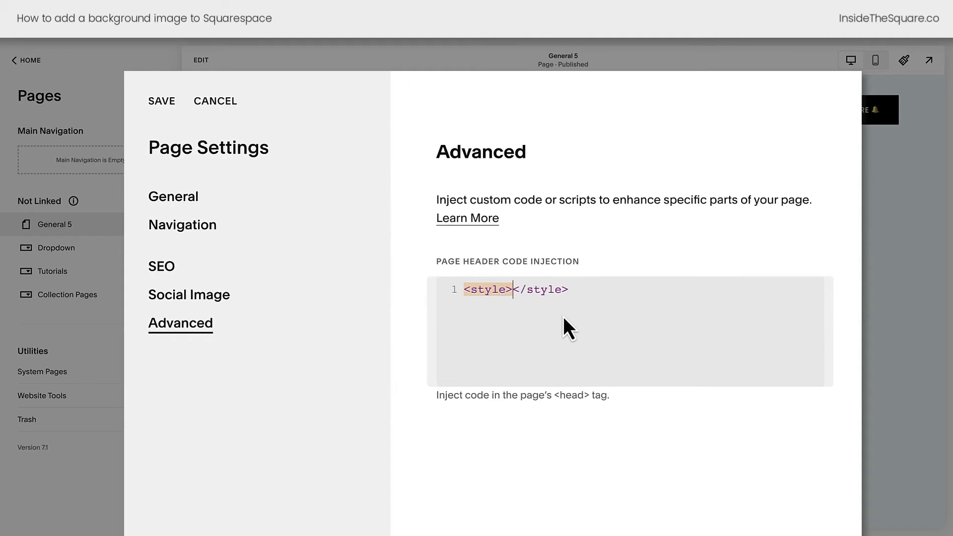
left_click_drag(569, 290, 510, 290)
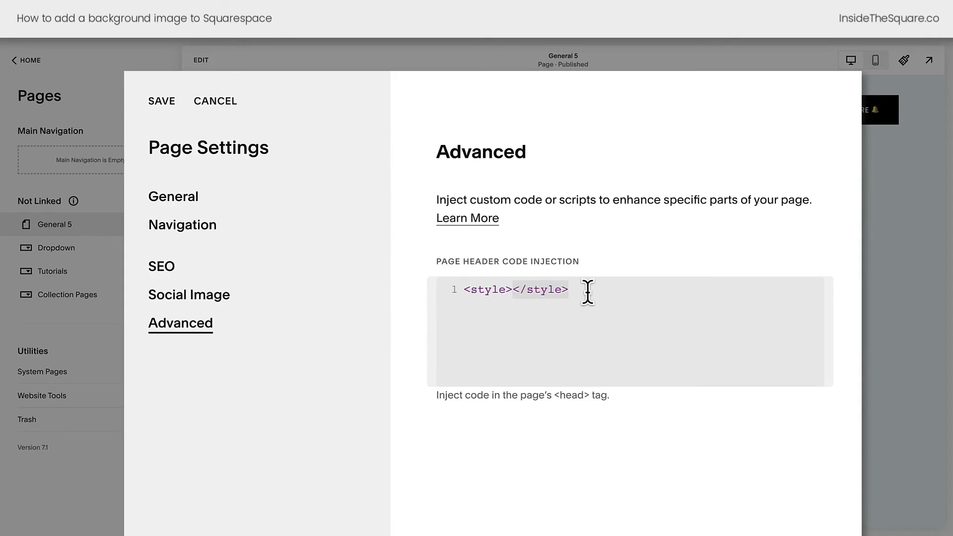
left_click(513, 290)
key("Return")
key("Return")
left_click(553, 301)
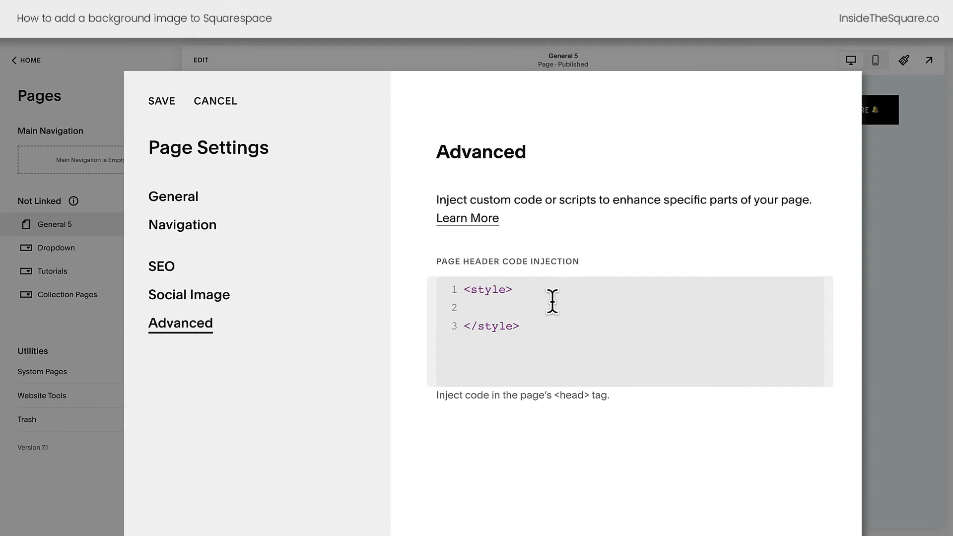
scroll(552, 301, "down", 1)
scroll(552, 301, "up", 1)
Paste the sunflower CSS between the style tags and review the .site-wrapper and transparent-section rules.
key("ctrl+v")
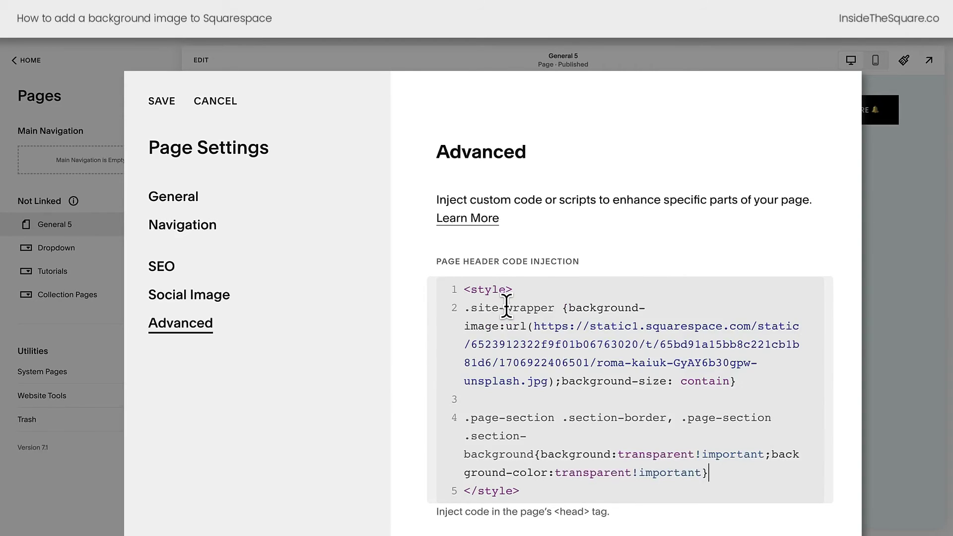
left_click_drag(529, 292, 486, 289)
left_click_drag(559, 308, 465, 309)
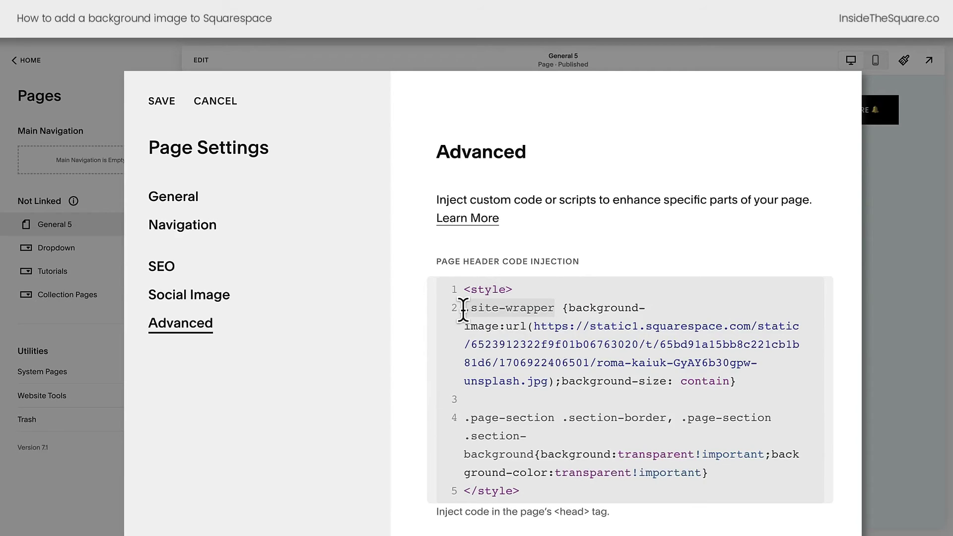
left_click_drag(575, 308, 730, 385)
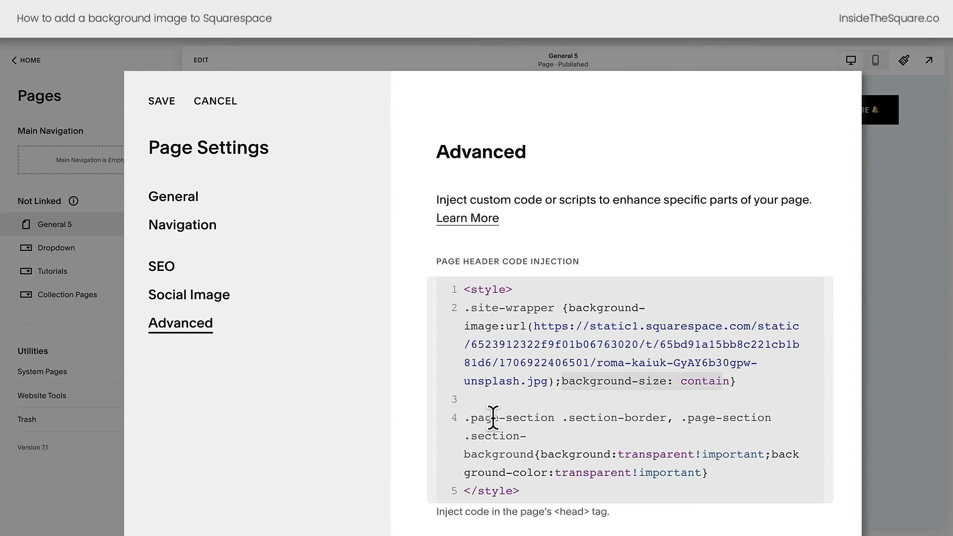
left_click_drag(462, 417, 703, 473)
left_click(726, 472)
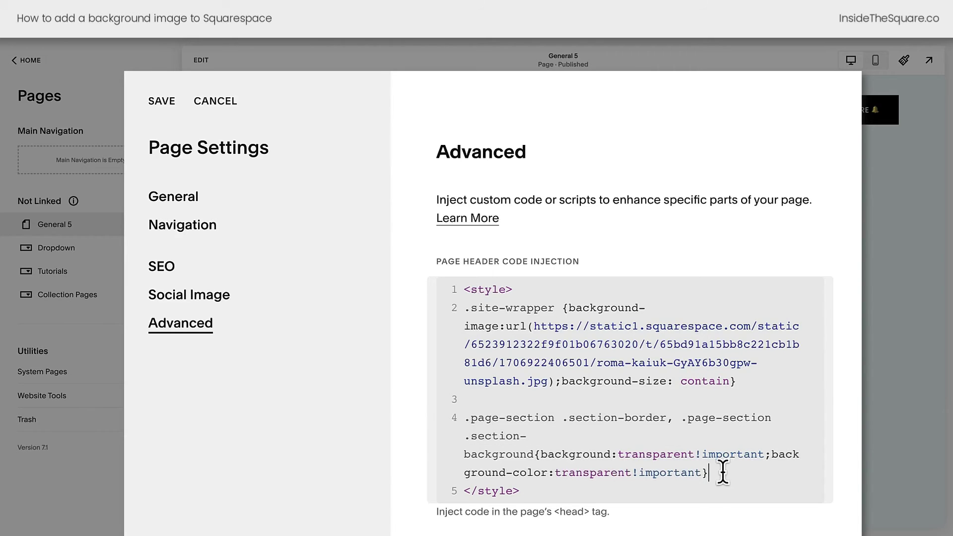
scroll(571, 479, "down", 1)
left_click(455, 475)
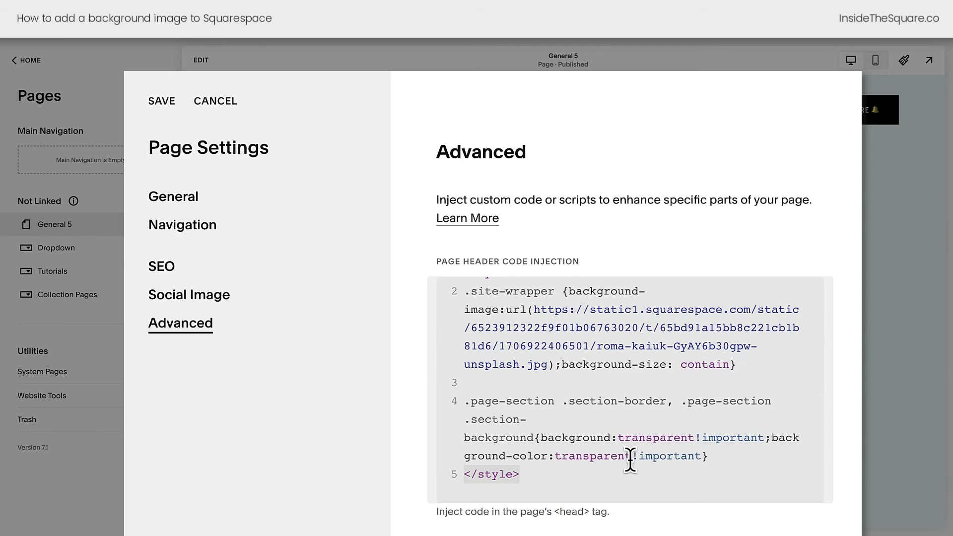
scroll(631, 459, "up", 1)
Save the header code and scroll through General 5 to check the sunflower background.
left_click(162, 102)
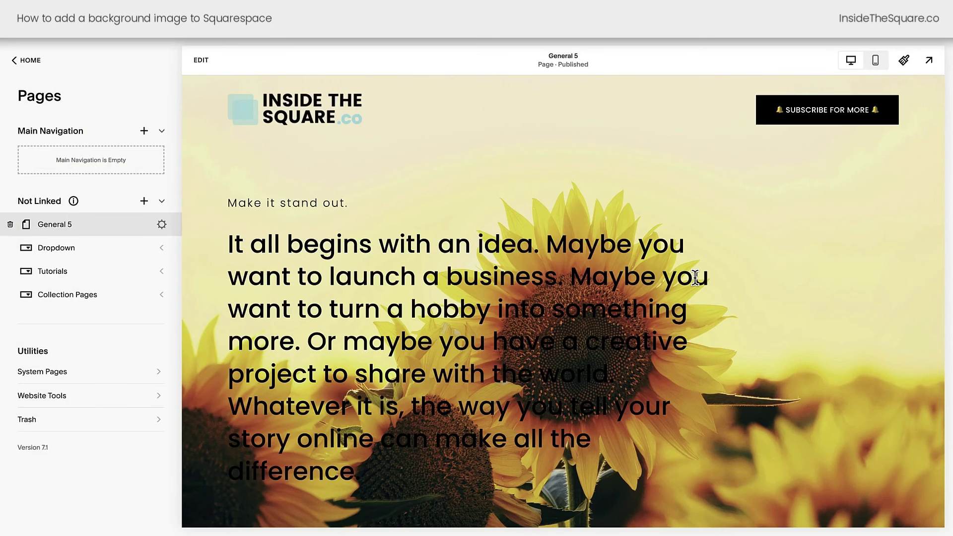
scroll(696, 278, "down", 8)
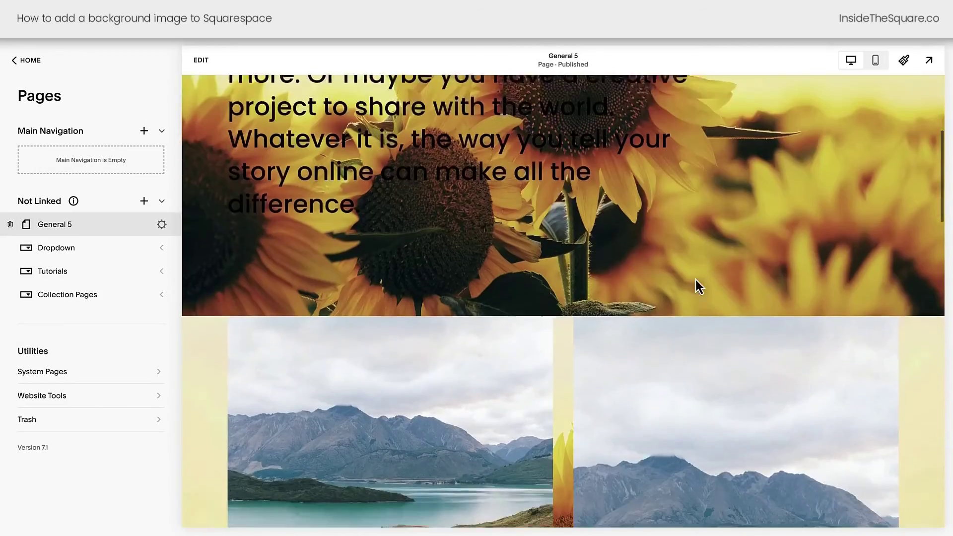
scroll(695, 281, "down", 10)
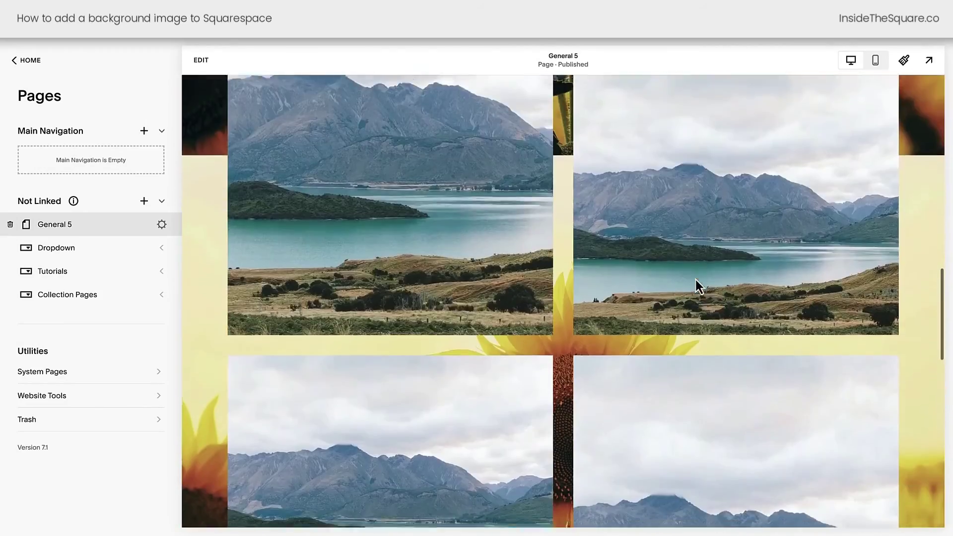
scroll(696, 278, "down", 12)
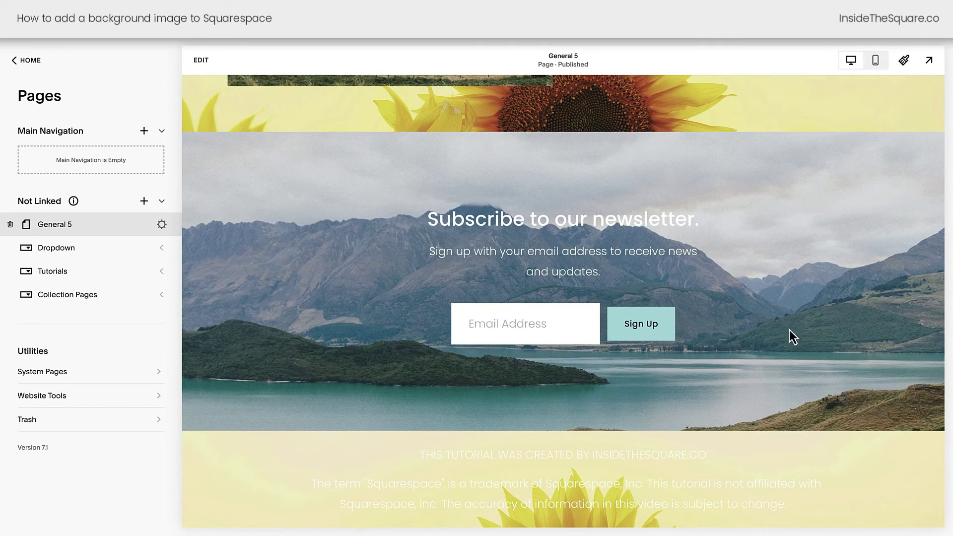
scroll(543, 203, "up", 15)
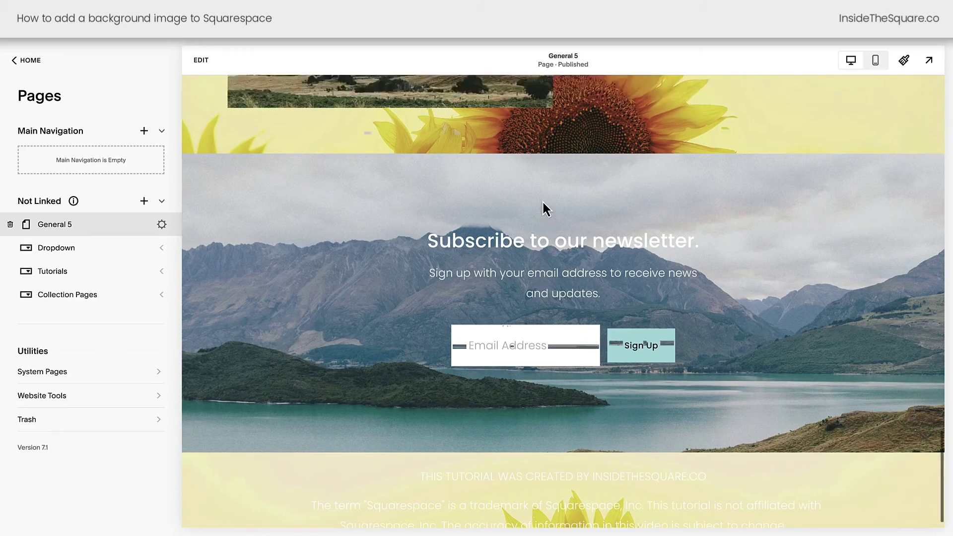
scroll(543, 202, "up", 10)
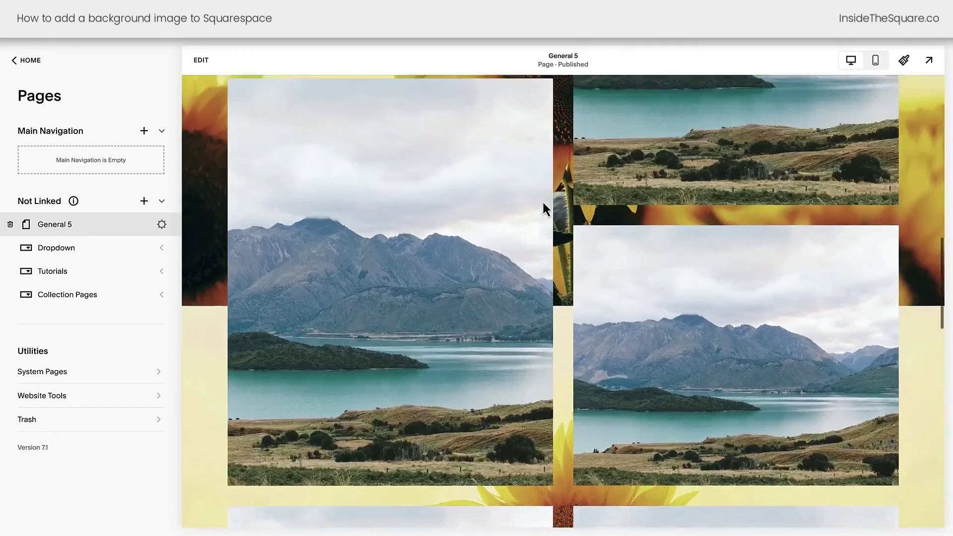
scroll(542, 200, "up", 3)
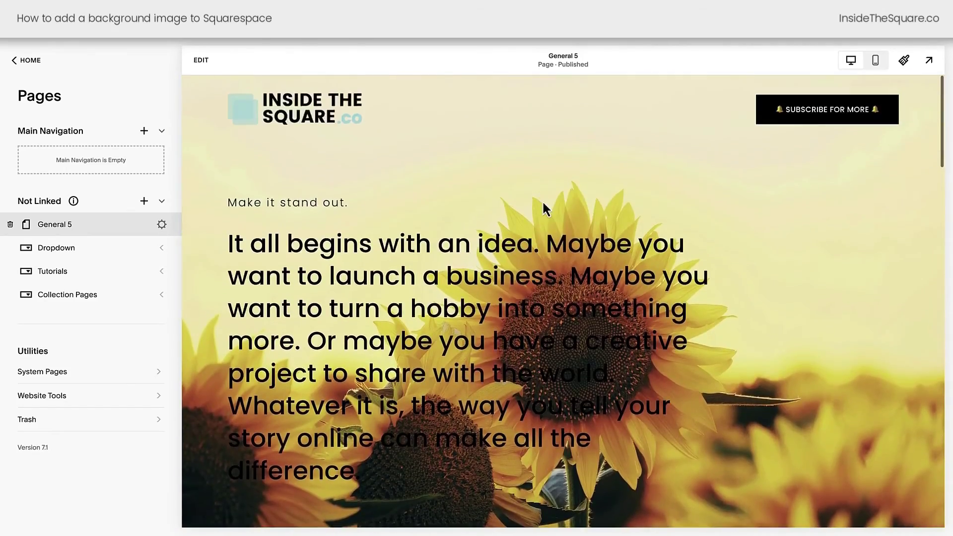
In General 5's Advanced code injection, delete the contain value after background-size.
left_click(163, 226)
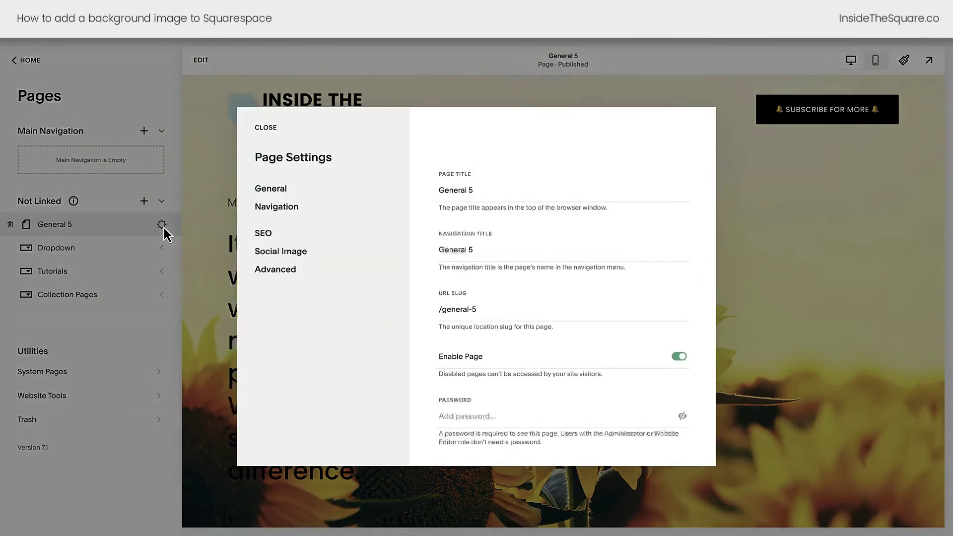
left_click(303, 275)
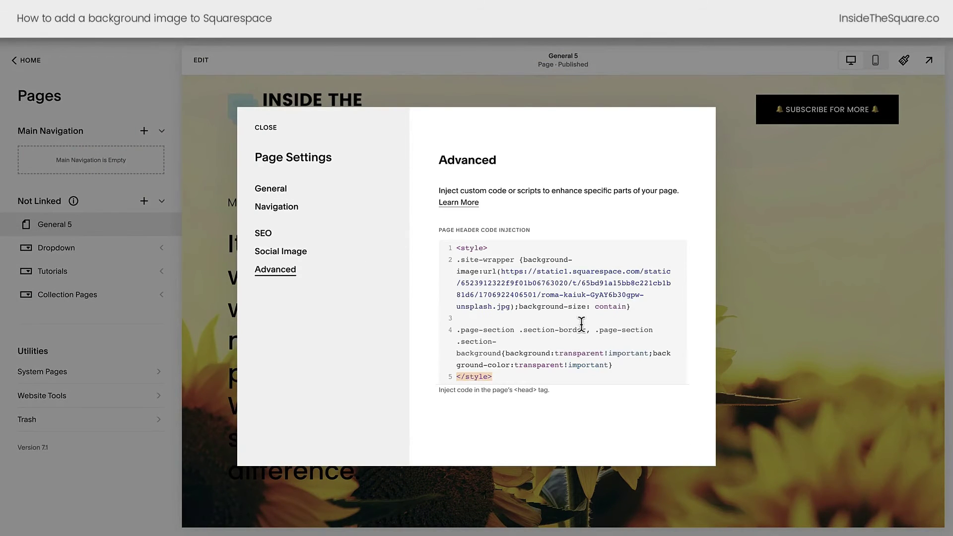
left_click(605, 307)
key("Delete")
key("Delete")
key("Delete")
key("Delete")
key("Delete")
key("Delete")
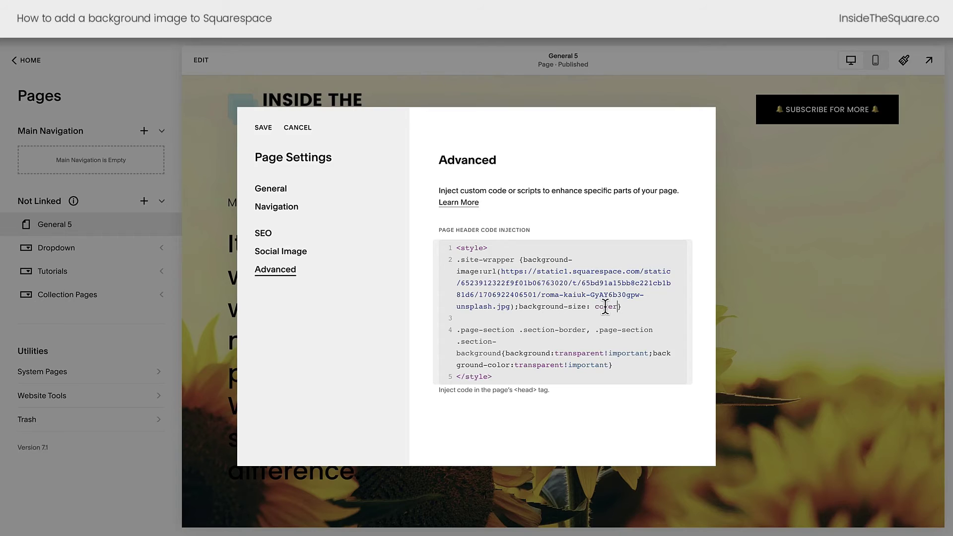
Save the background-size cover setting and scroll down General 5 to the newsletter section.
left_click(263, 130)
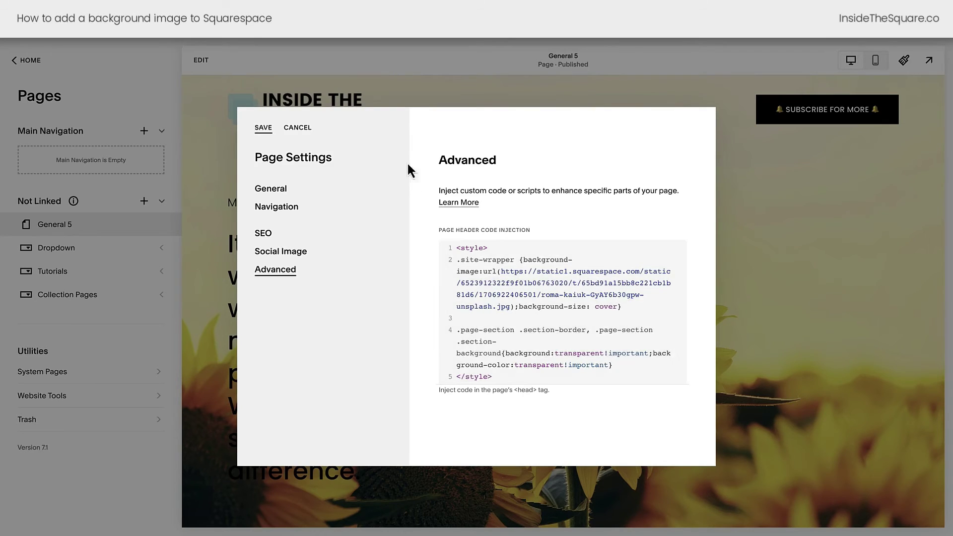
scroll(698, 338, "down", 15)
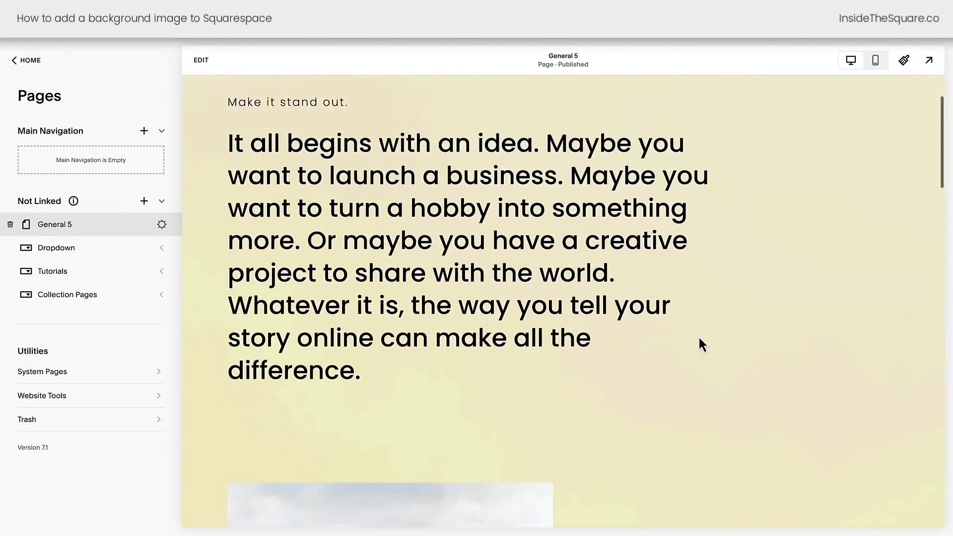
scroll(700, 338, "down", 12)
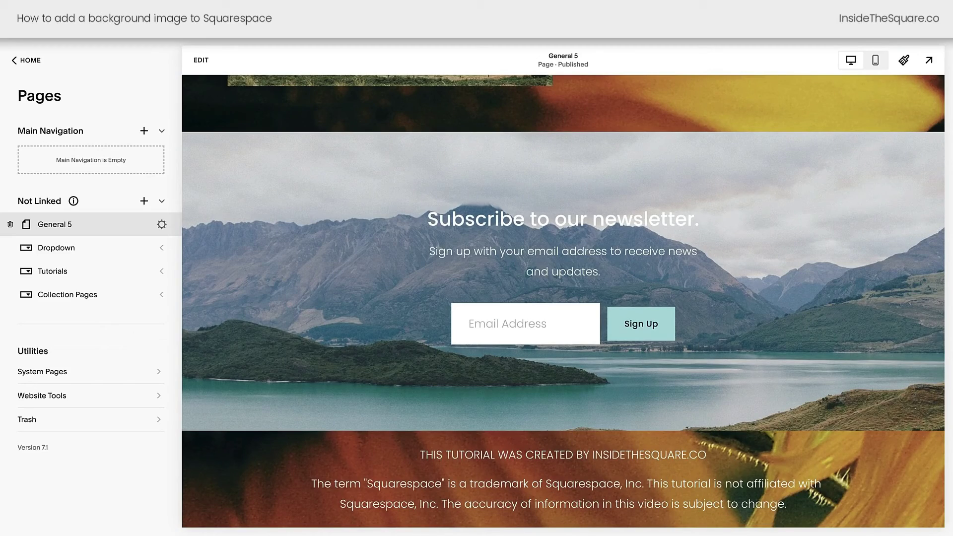
Delete the mountain photo from the newsletter section's background.
left_click(204, 64)
scroll(833, 374, "down", 5)
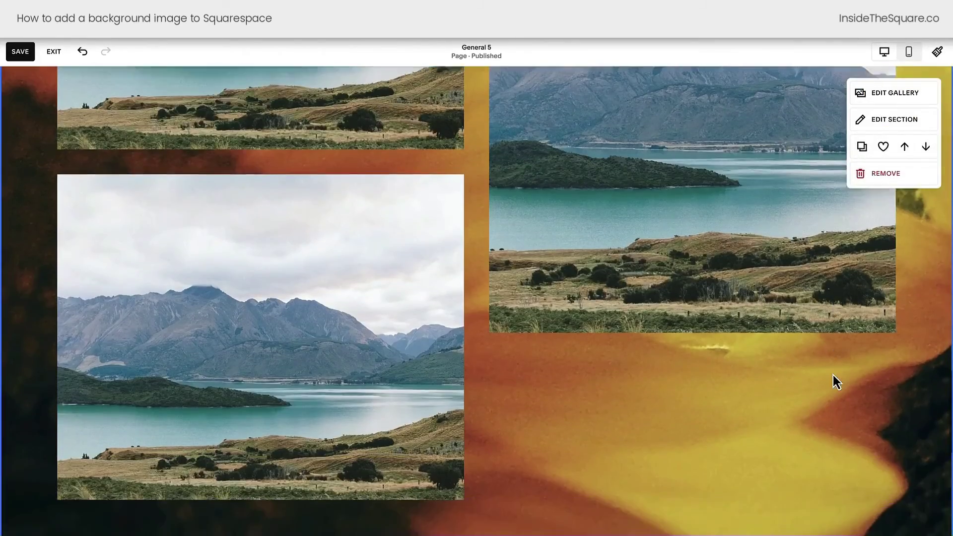
scroll(833, 374, "down", 2)
left_click(875, 139)
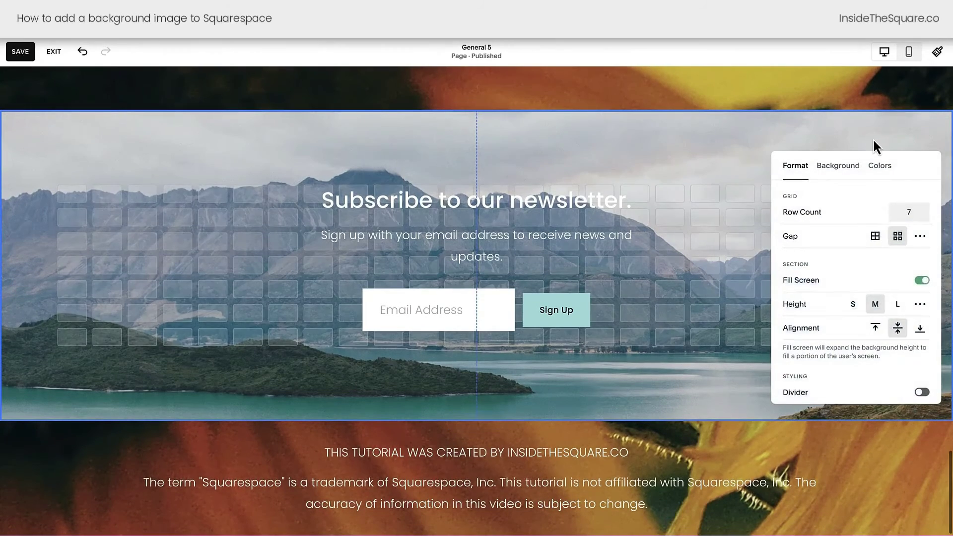
left_click(847, 169)
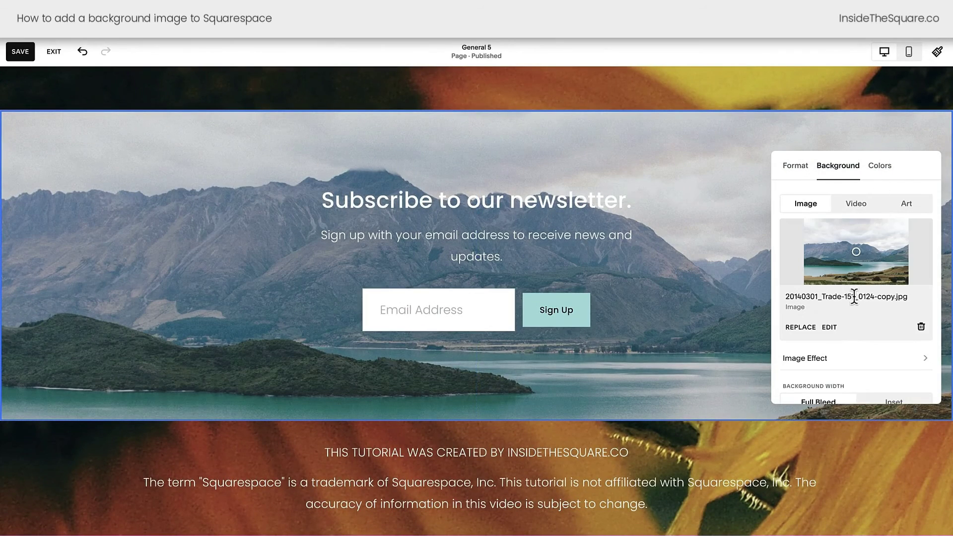
left_click(920, 329)
Save the General 5 page edits and exit editing mode.
scroll(596, 133, "up", 3)
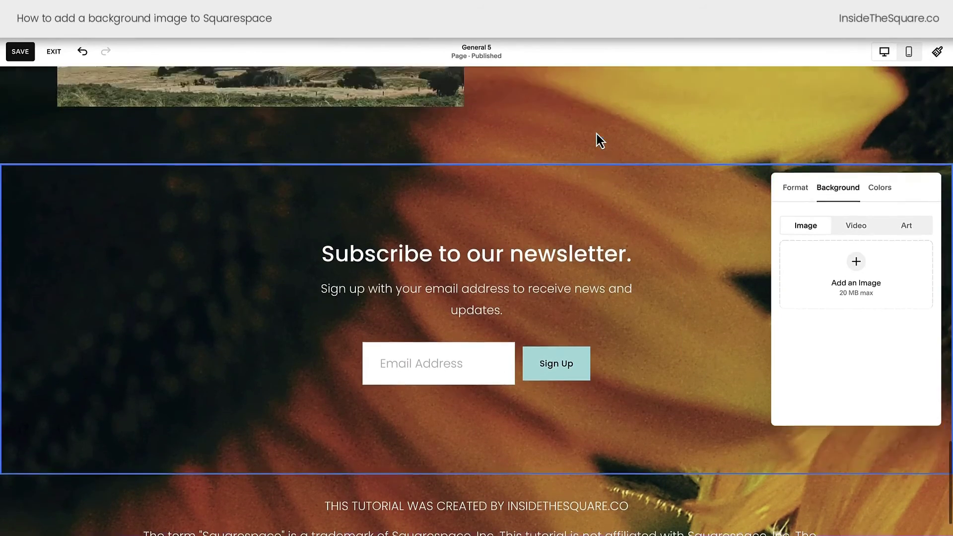
scroll(597, 133, "up", 10)
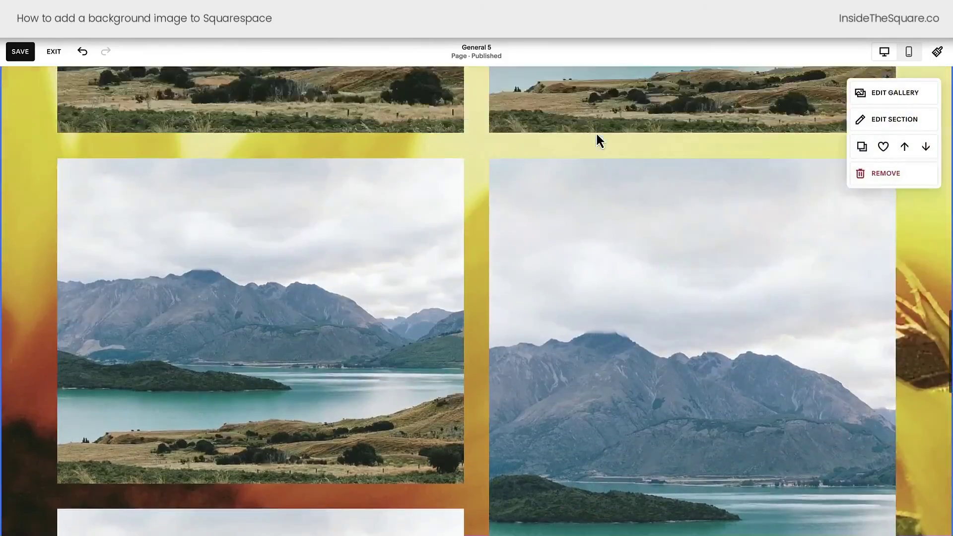
scroll(601, 139, "up", 4)
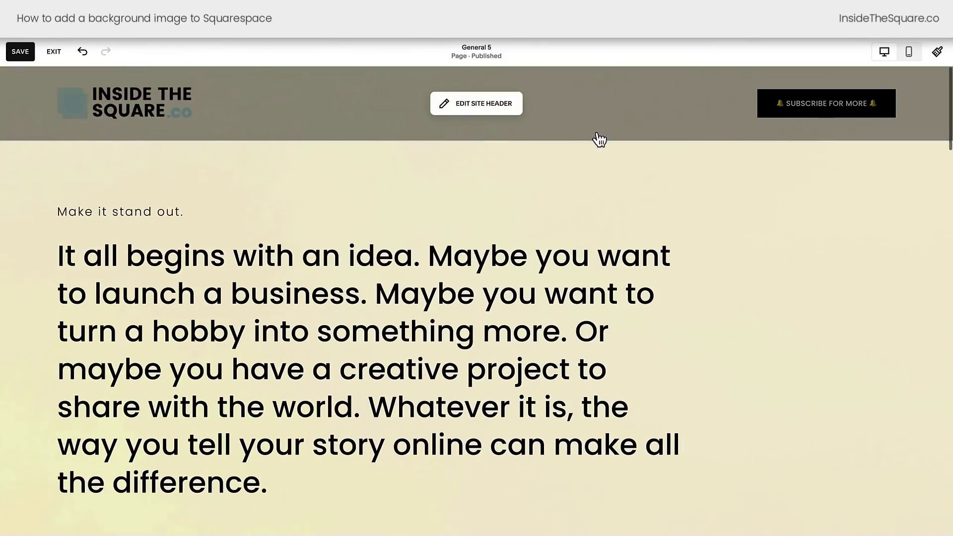
left_click(25, 52)
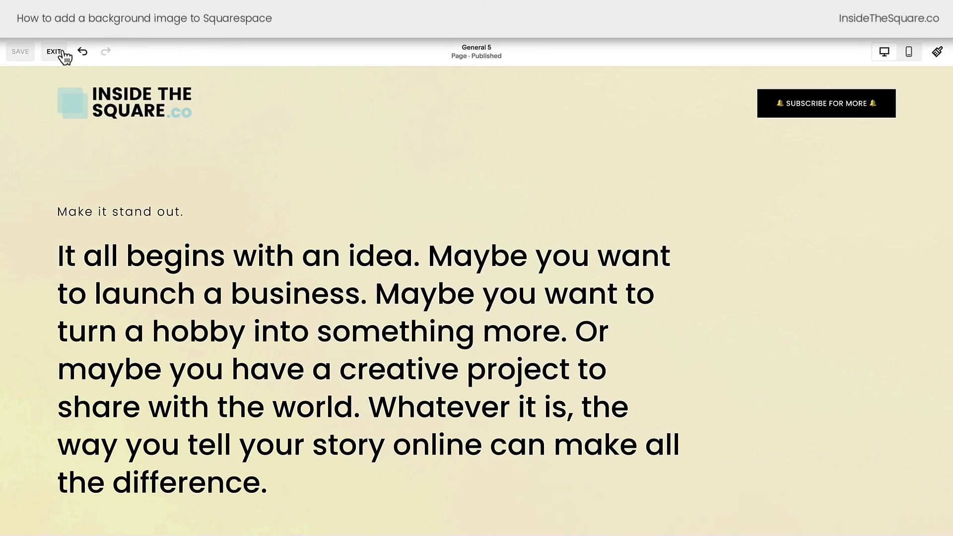
left_click(54, 52)
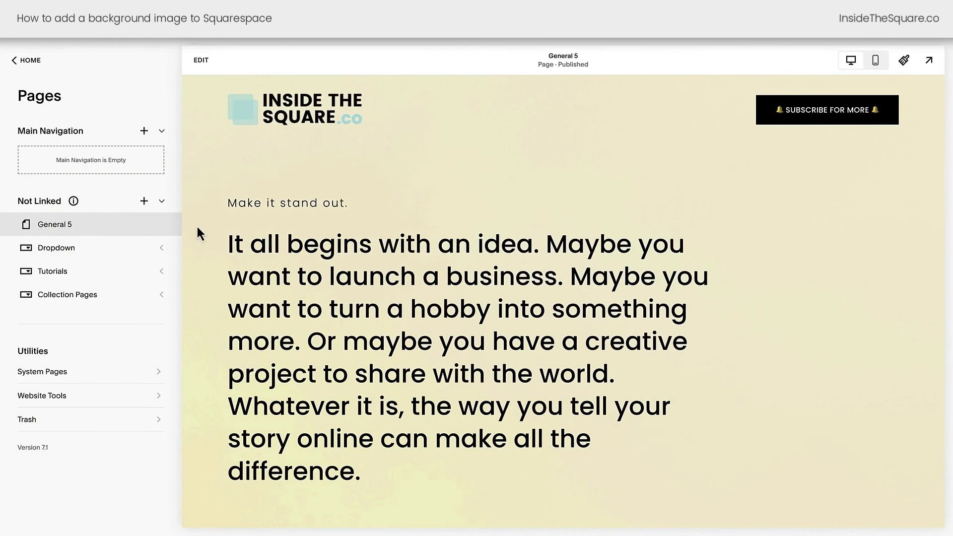
Copy the site-wrapper and transparent section rules from lines 2–4 of General 5's header code.
scroll(165, 226, "down", 1)
left_click(162, 216)
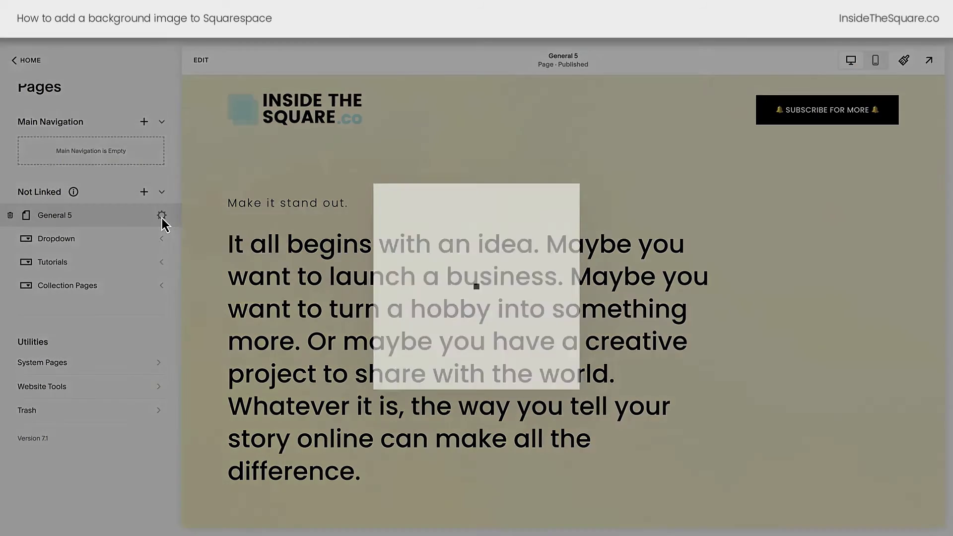
left_click(293, 272)
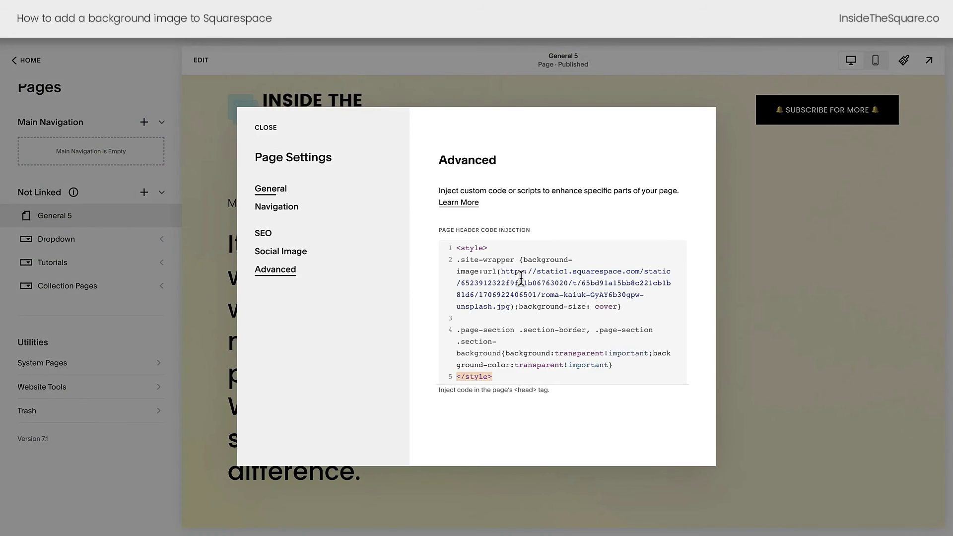
left_click(498, 247)
left_click_drag(613, 366, 454, 266)
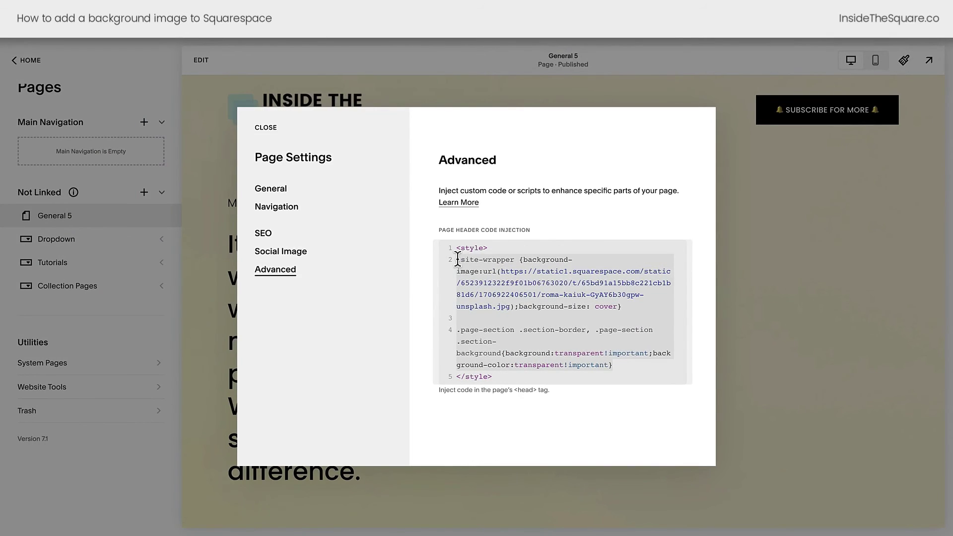
left_click(265, 127)
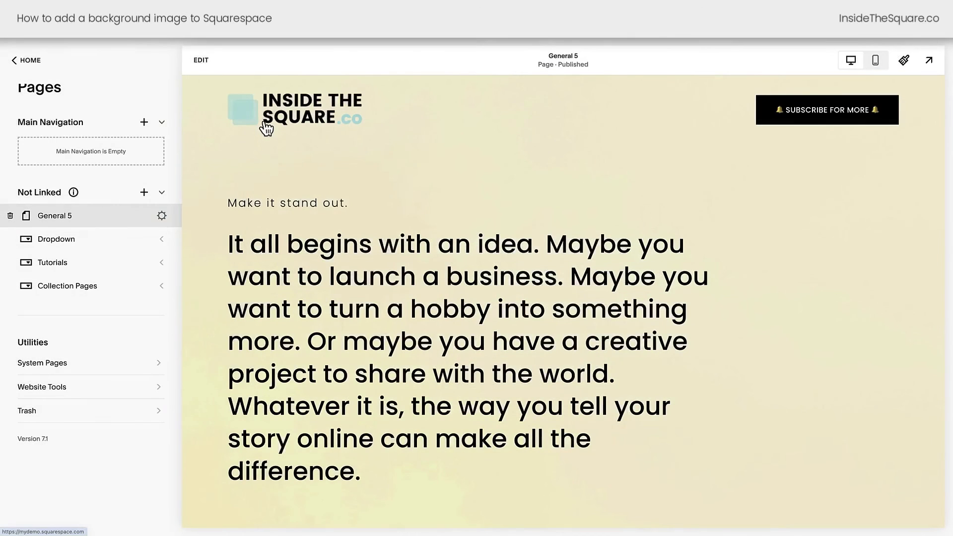
Paste the copied background rules into the site-wide Custom CSS editor.
left_click(46, 388)
left_click(95, 155)
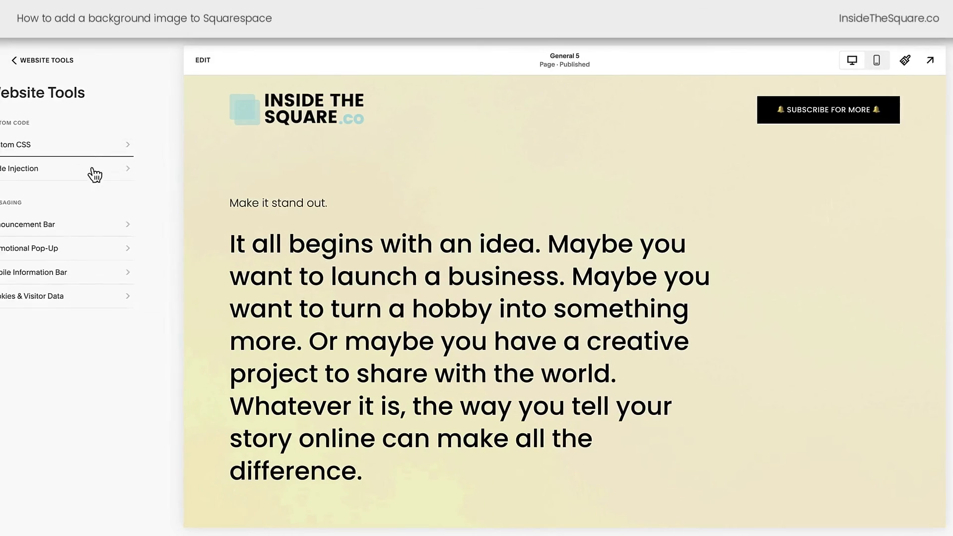
left_click(102, 229)
key("ctrl+v")
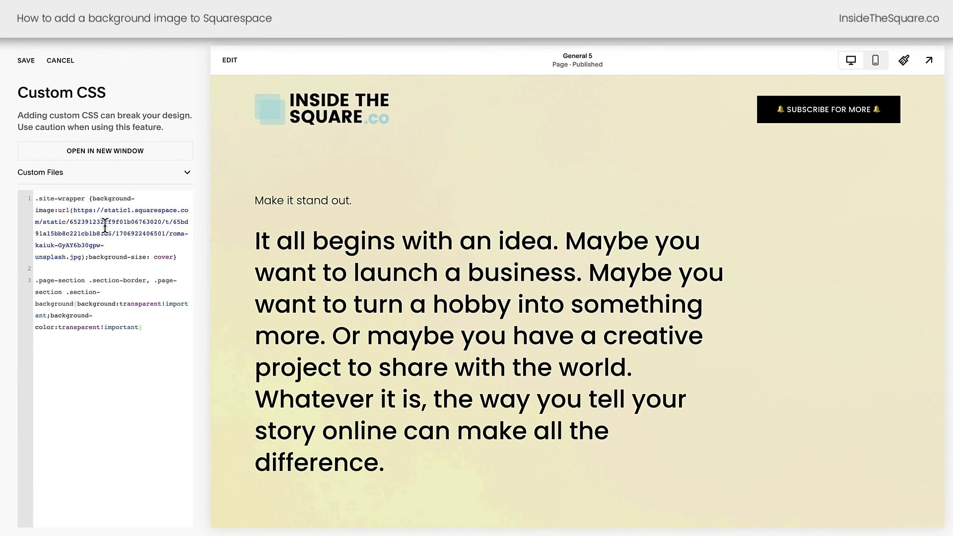